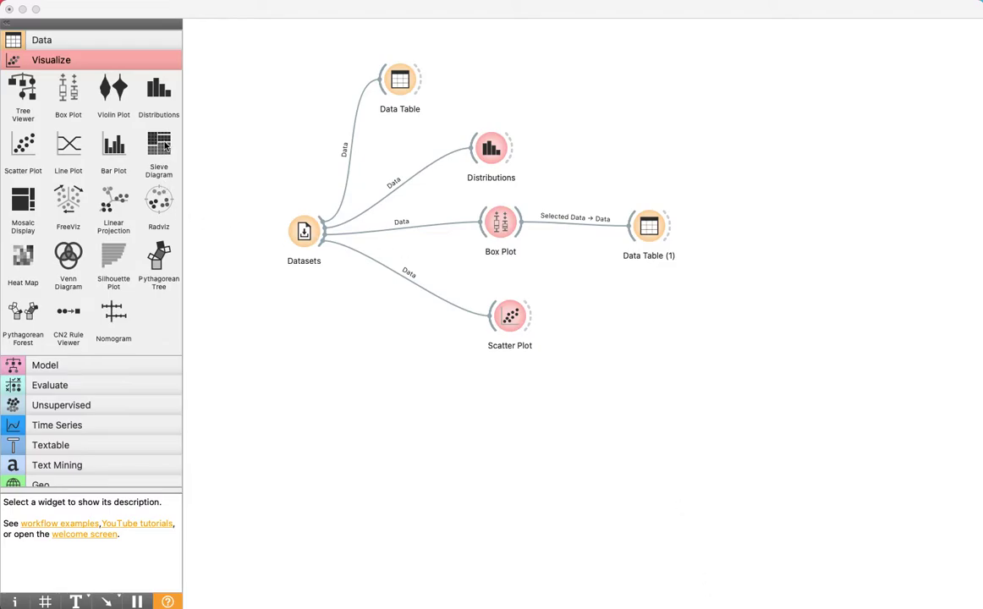
- Add a Sieve Diagram widget to the canvas, connect Datasets to it and open it
{"action": "left_click_drag", "start_coordinate": [153, 138], "coordinate": [423, 381]}
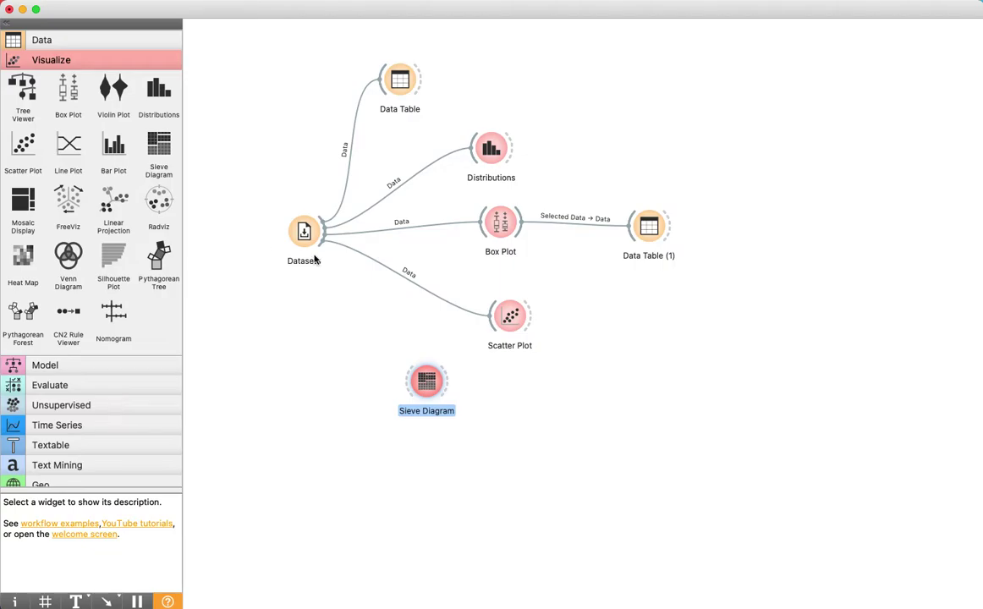
{"action": "left_click_drag", "start_coordinate": [316, 241], "coordinate": [391, 376]}
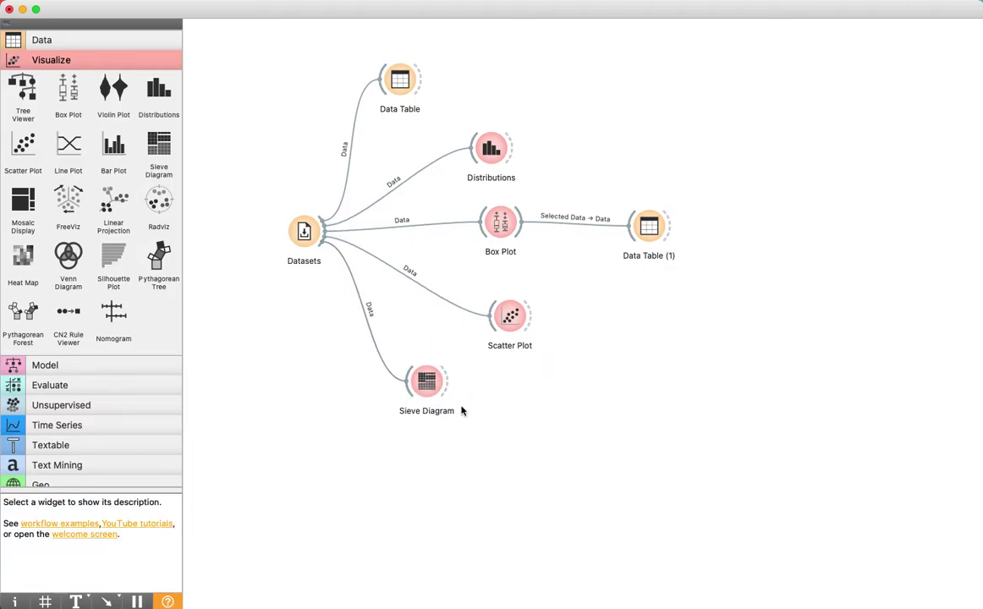
{"action": "double_click", "coordinate": [426, 382]}
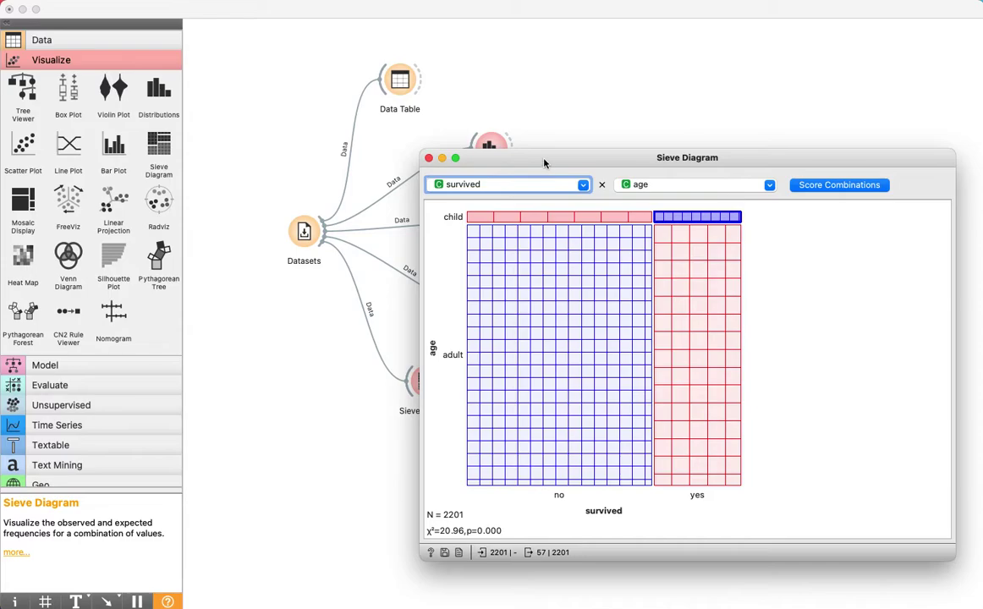
- Reposition and enlarge the Sieve Diagram window, and set the first variable to status for comparison with age
{"action": "left_click_drag", "start_coordinate": [544, 162], "coordinate": [408, 97]}
{"action": "left_click_drag", "start_coordinate": [801, 489], "coordinate": [891, 529]}
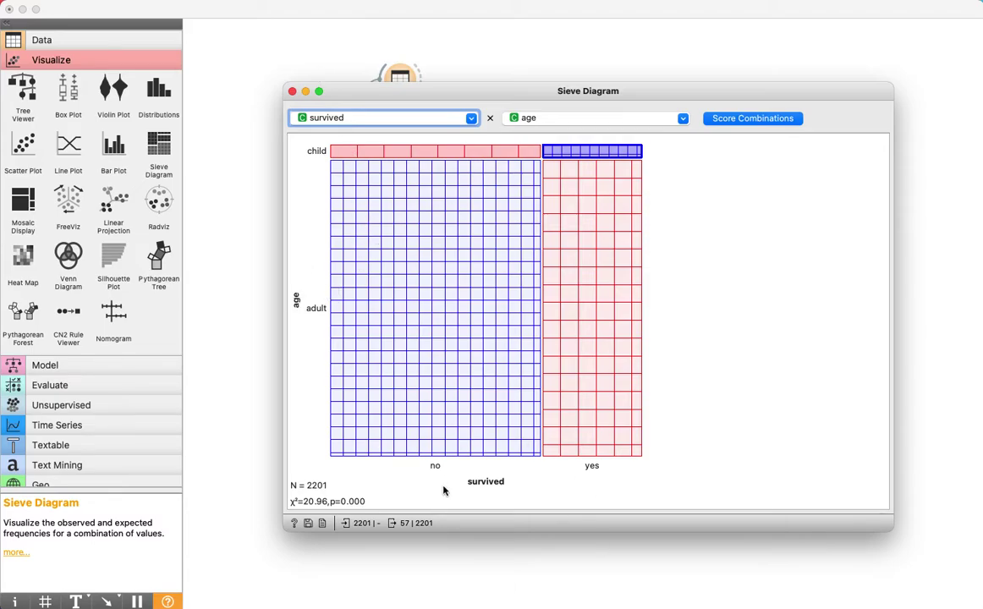
{"action": "left_click", "coordinate": [433, 118]}
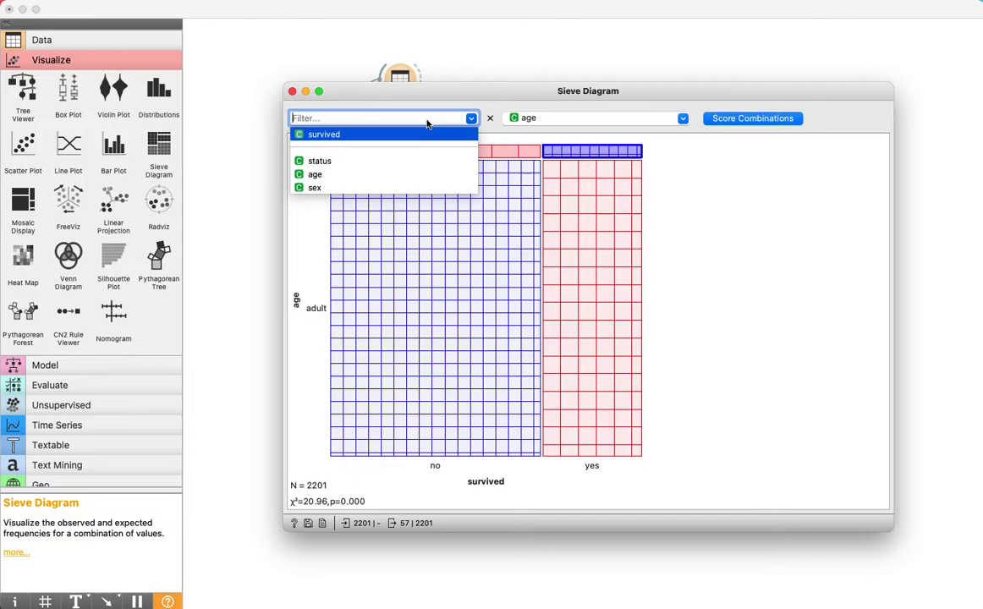
{"action": "left_click", "coordinate": [393, 163]}
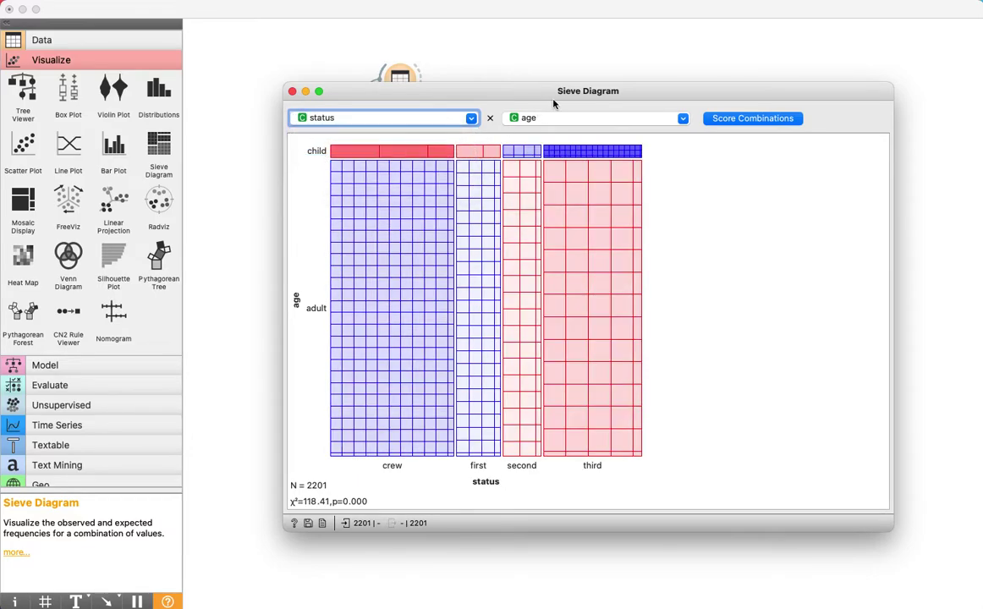
- Compare the child cells for crew, first, second and third status by selecting each in turn and reading its instance count
{"action": "left_click", "coordinate": [370, 156]}
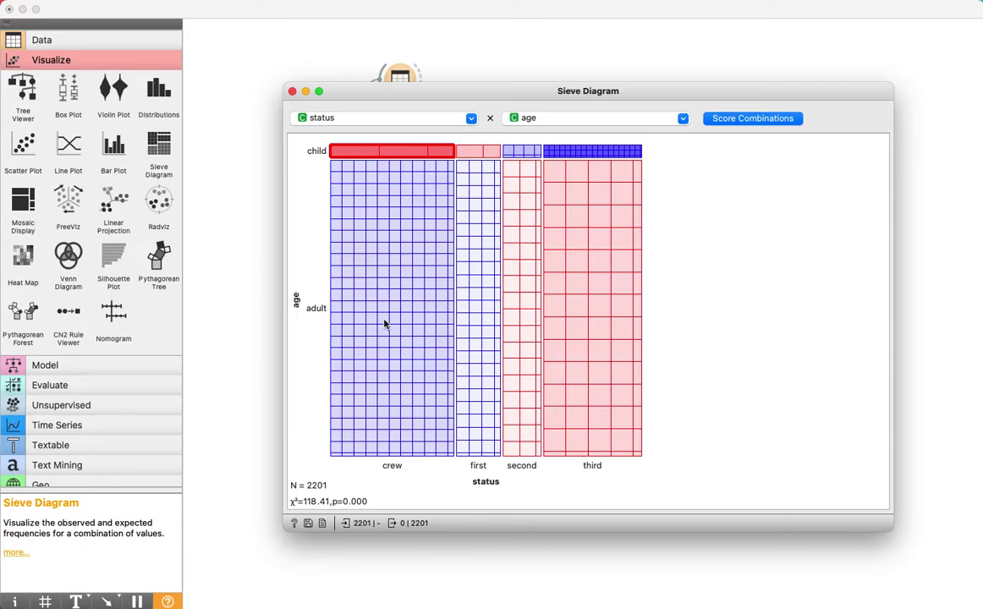
{"action": "left_click", "coordinate": [385, 252]}
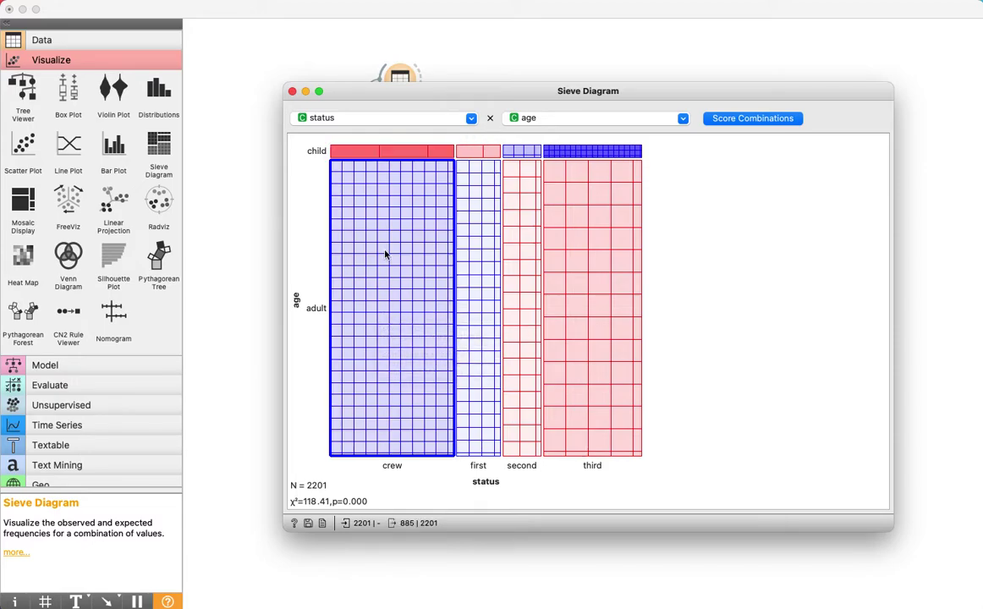
{"action": "left_click", "coordinate": [391, 157]}
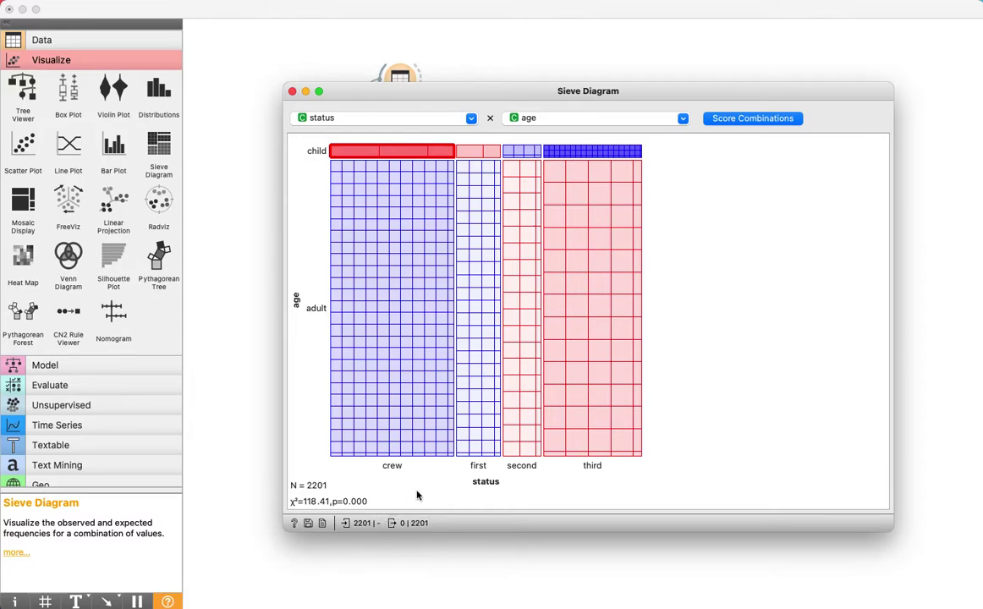
{"action": "left_click", "coordinate": [469, 152]}
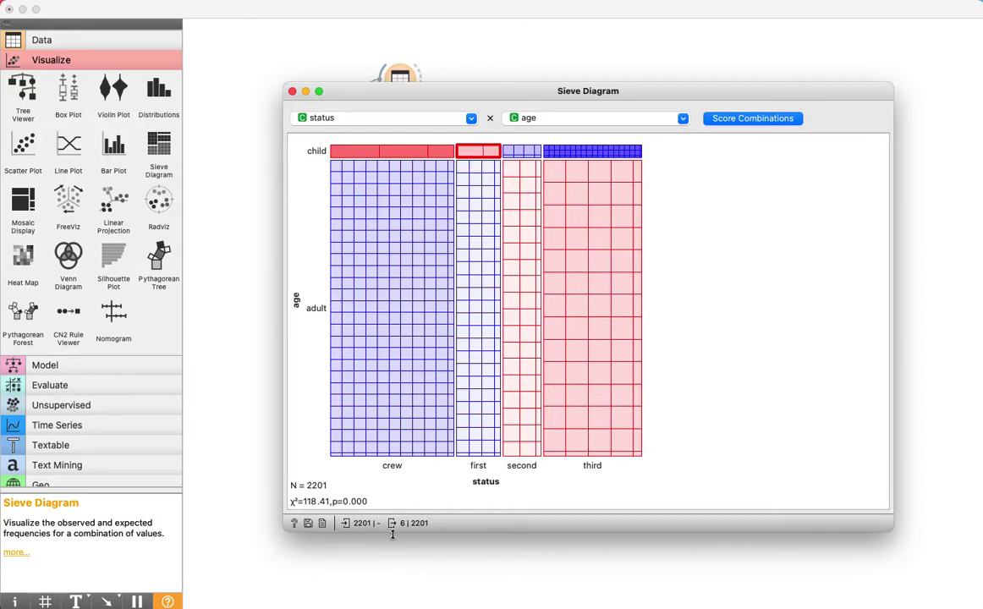
{"action": "left_click", "coordinate": [521, 151]}
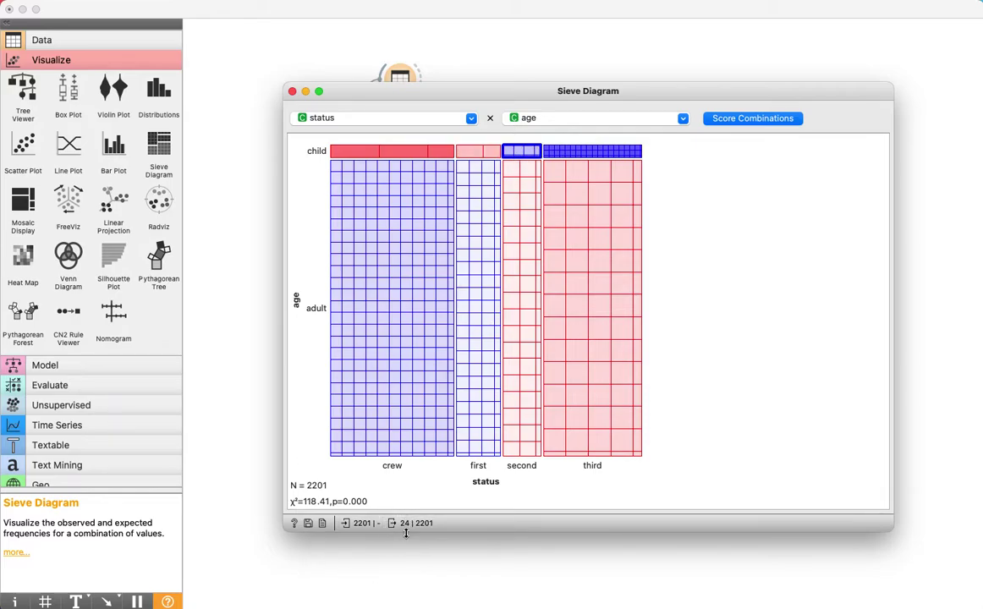
{"action": "left_click", "coordinate": [590, 154]}
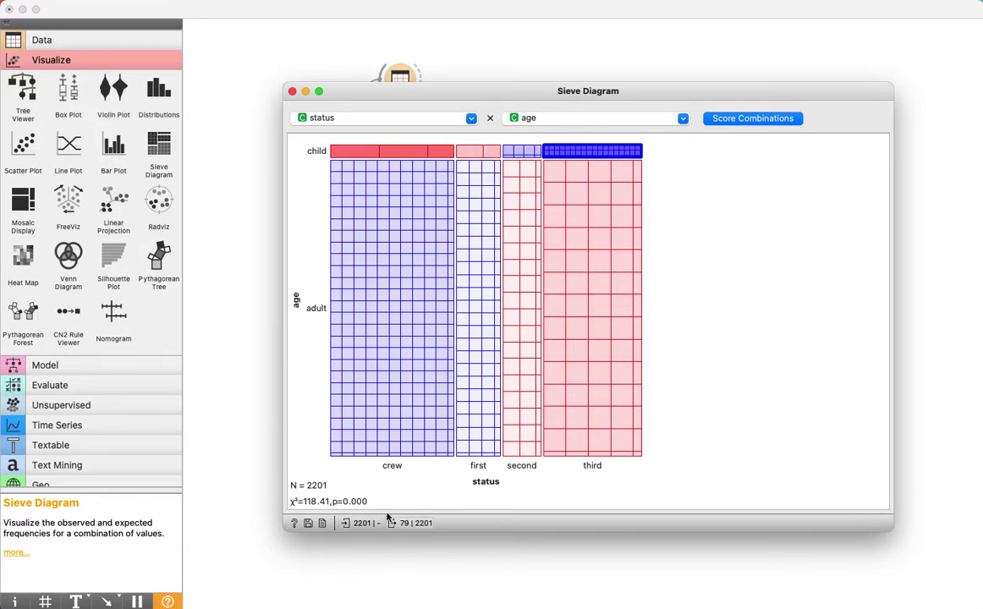
{"action": "mouse_move", "coordinate": [391, 530]}
{"action": "mouse_move", "coordinate": [447, 170]}
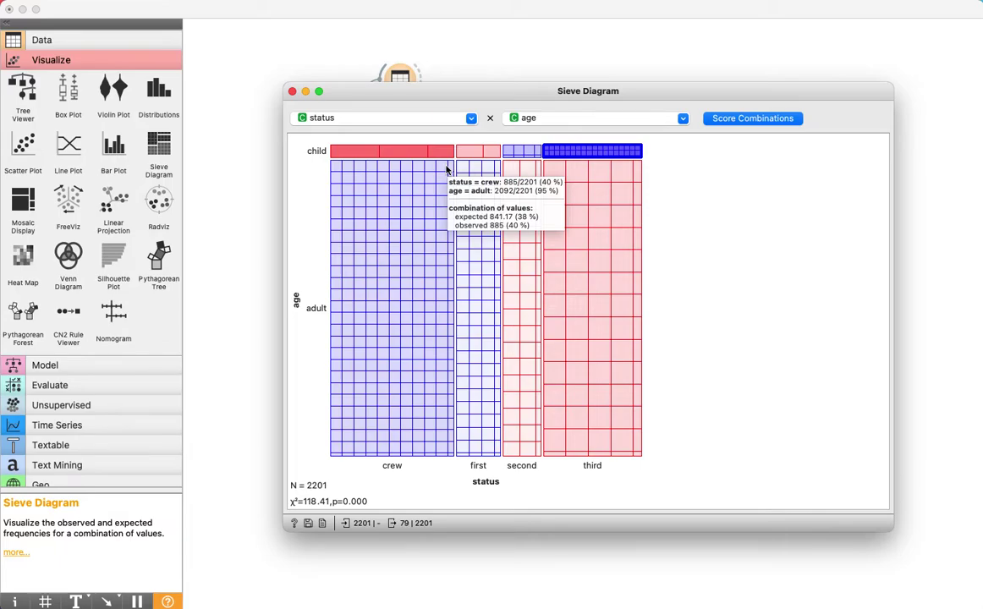
- Examine the adult cells for crew, first and second status, including the crew cell's expected and observed frequencies
{"action": "left_click", "coordinate": [446, 240]}
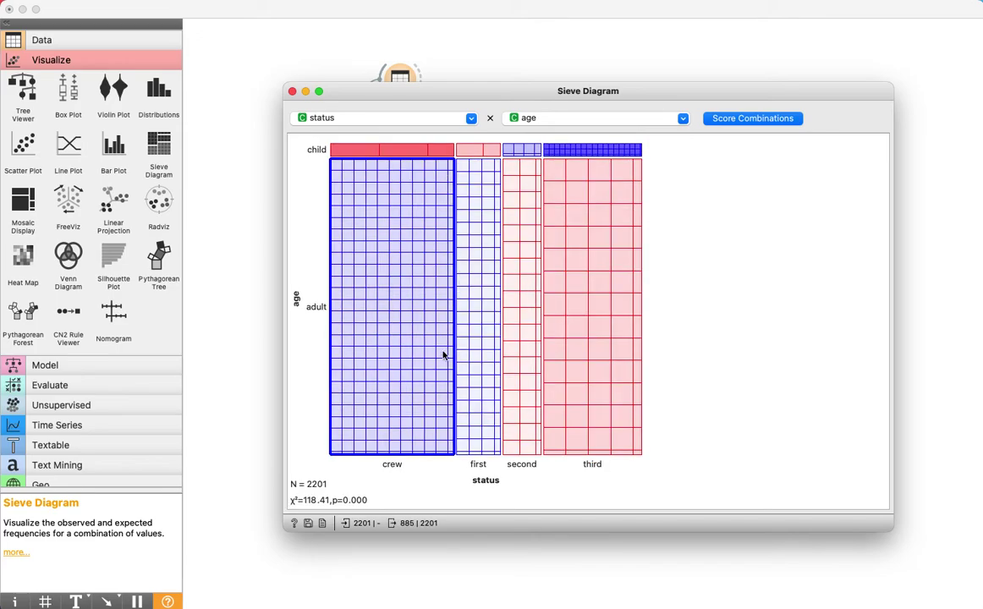
{"action": "left_click", "coordinate": [480, 284]}
{"action": "left_click", "coordinate": [518, 284]}
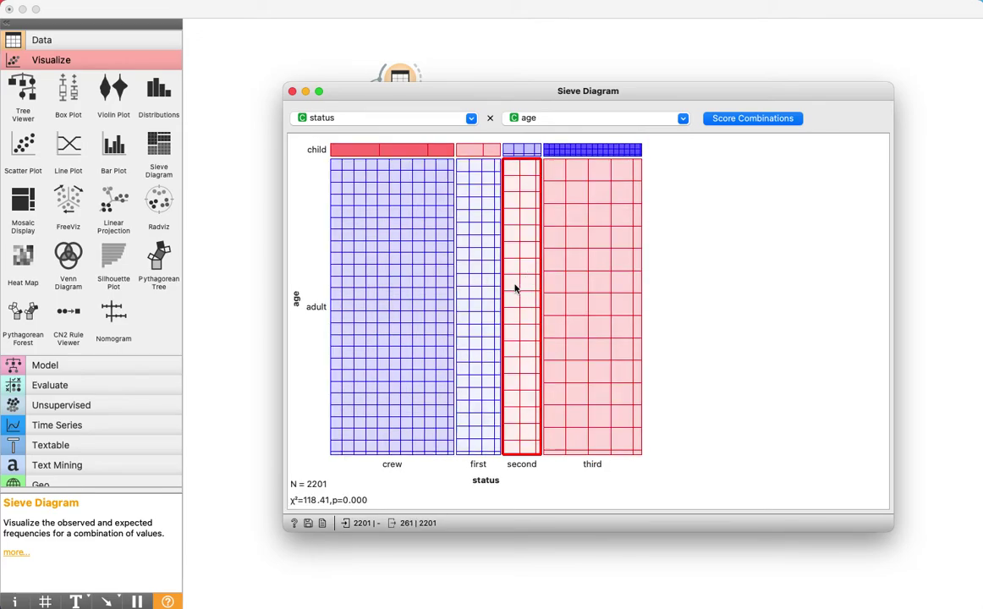
{"action": "left_click", "coordinate": [414, 285]}
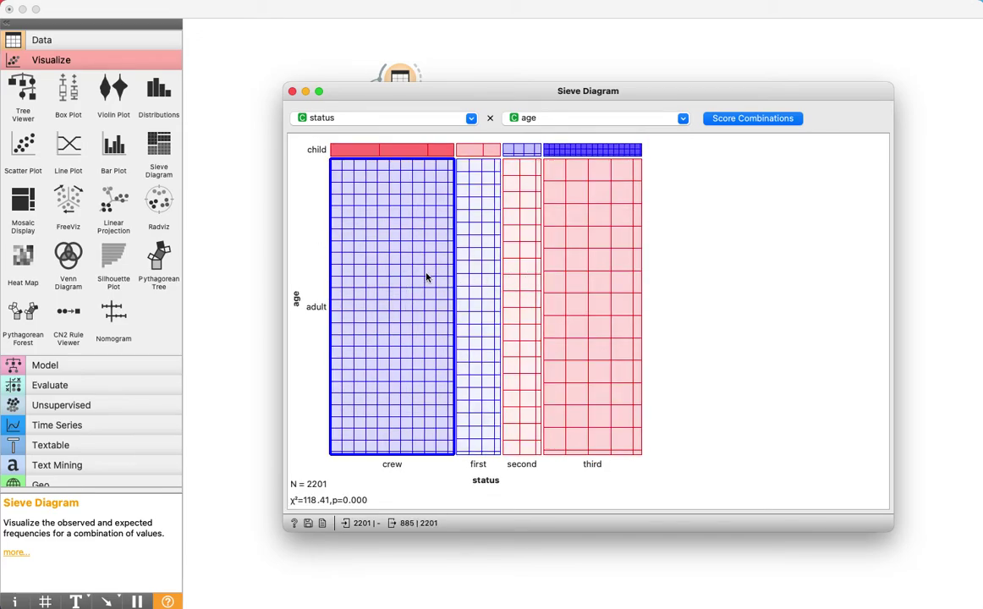
{"action": "mouse_move", "coordinate": [426, 277]}
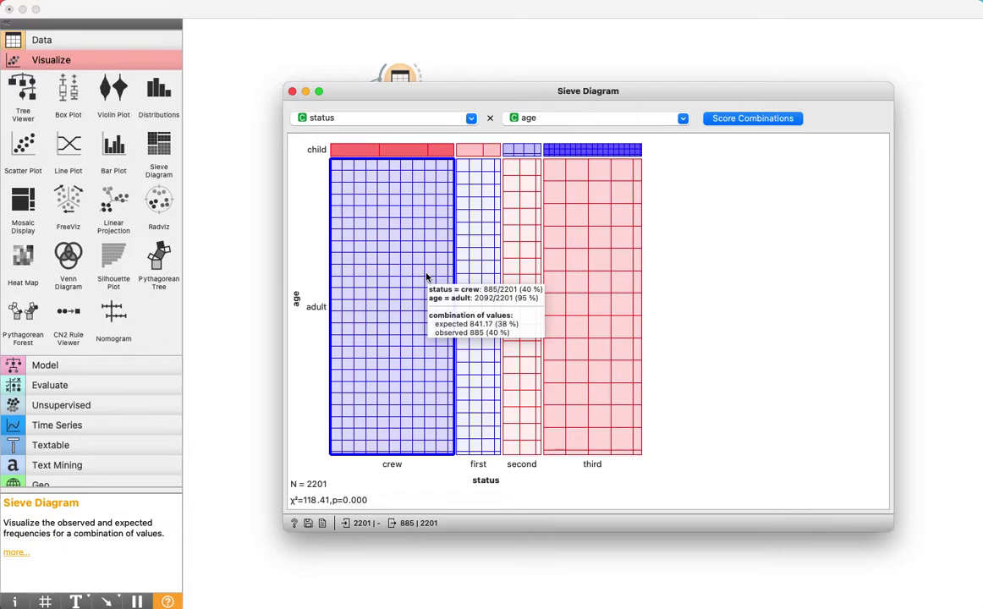
- Select the adult crew cell as the diagram's output and close the Sieve Diagram window
{"action": "left_click", "coordinate": [404, 153]}
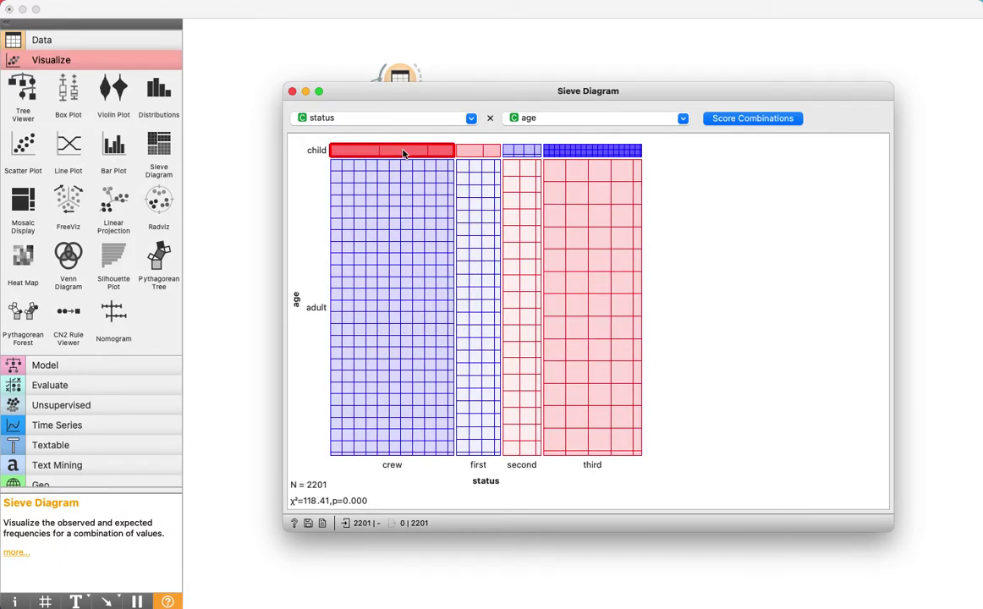
{"action": "left_click", "coordinate": [404, 221]}
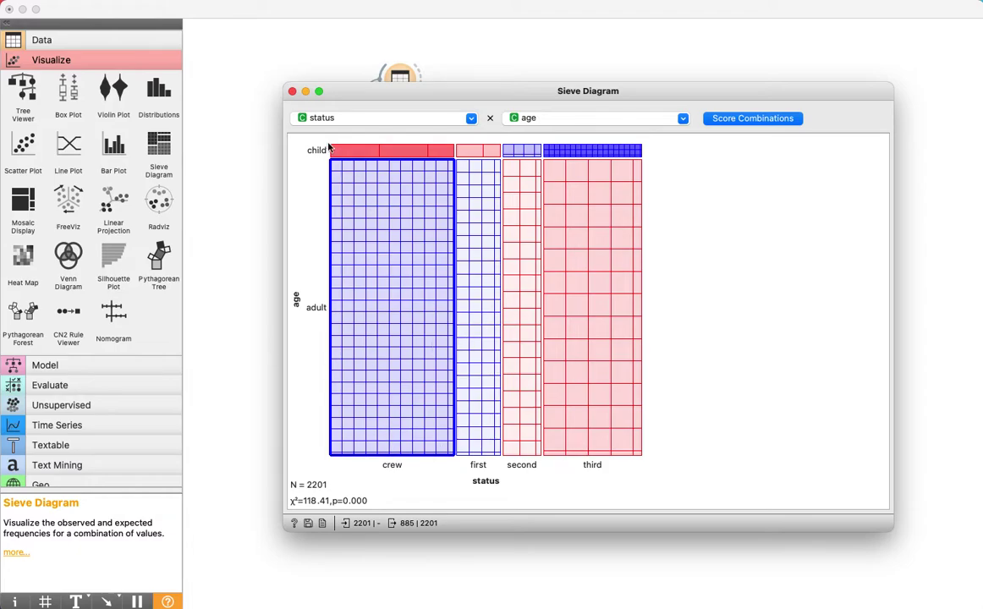
{"action": "left_click", "coordinate": [292, 92]}
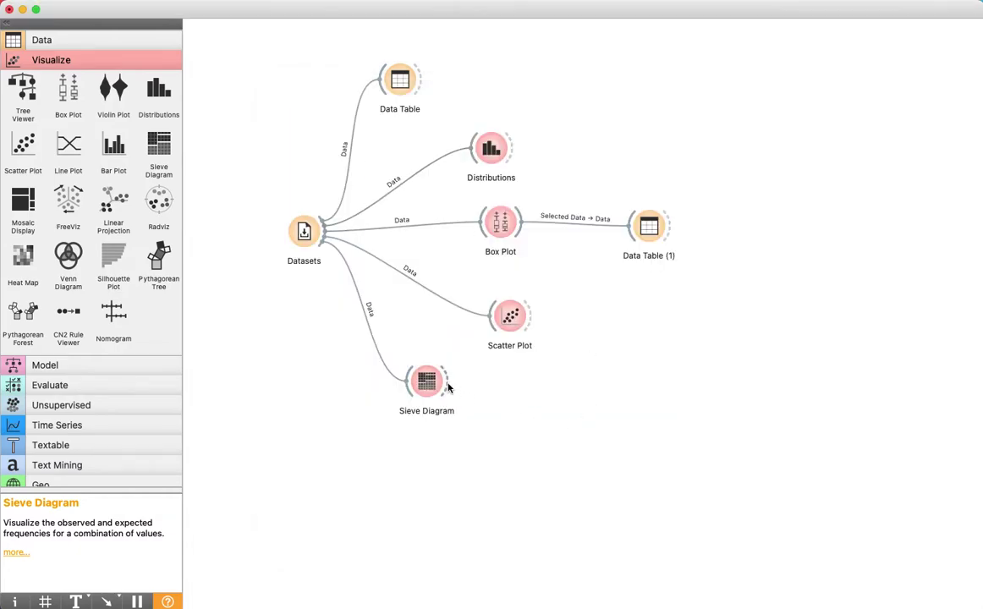
- Connect a new Data Table to the Sieve Diagram's selected-data output and open the table
{"action": "left_click_drag", "start_coordinate": [450, 386], "coordinate": [542, 389]}
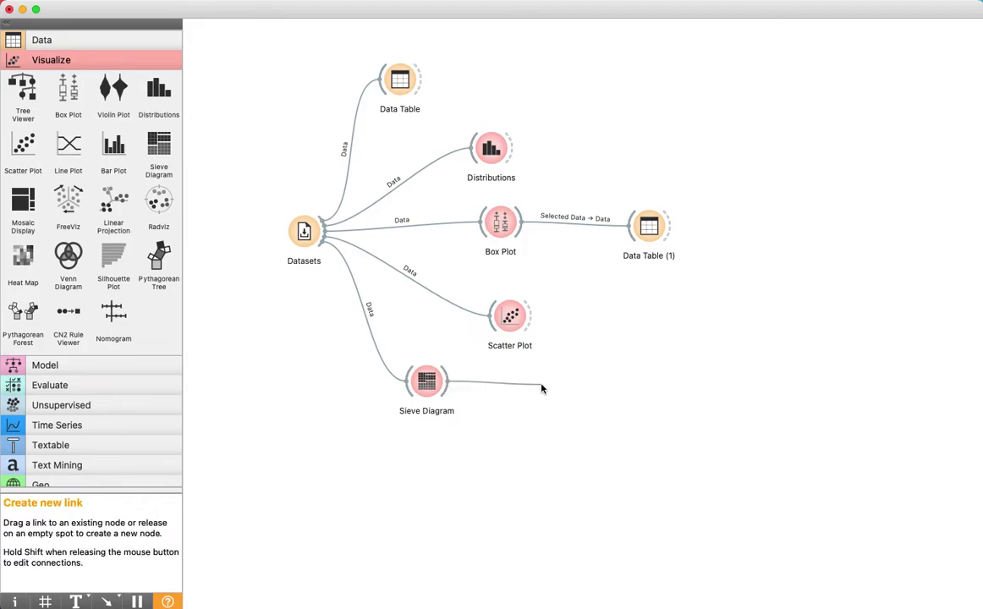
{"action": "left_click_drag", "start_coordinate": [542, 389], "coordinate": [542, 389]}
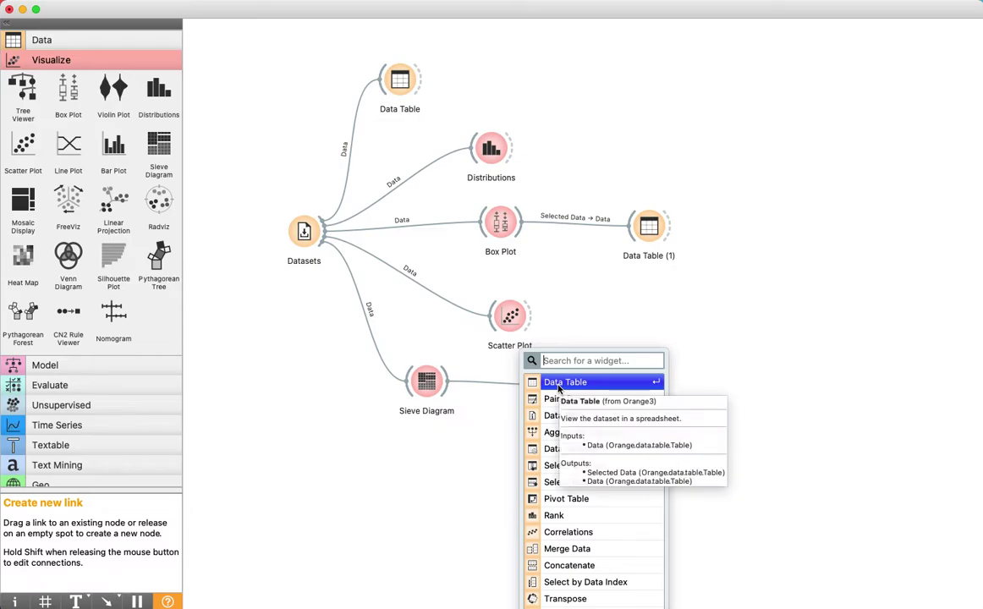
{"action": "type", "text": "da"}
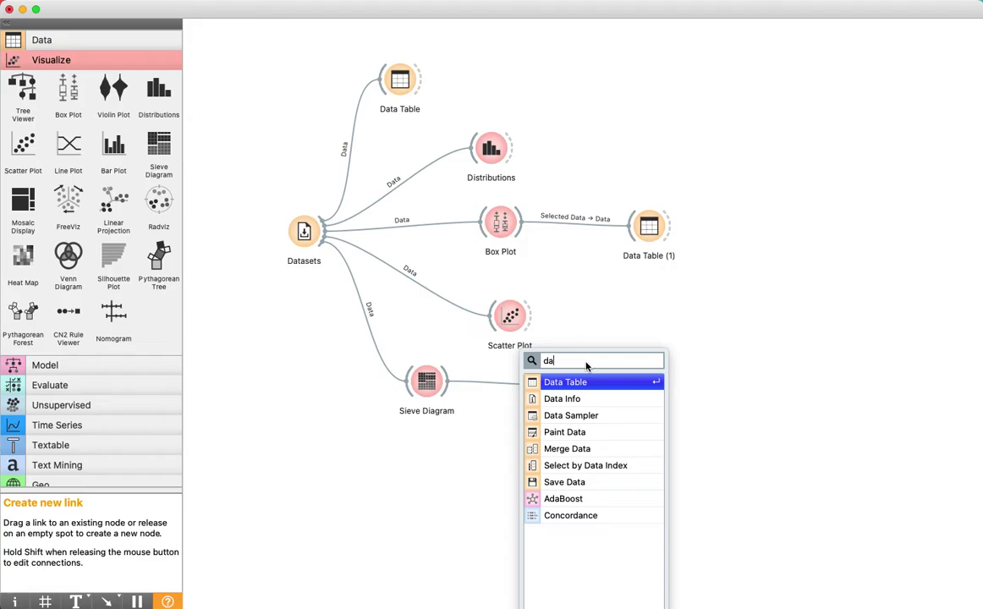
{"action": "left_click", "coordinate": [566, 383]}
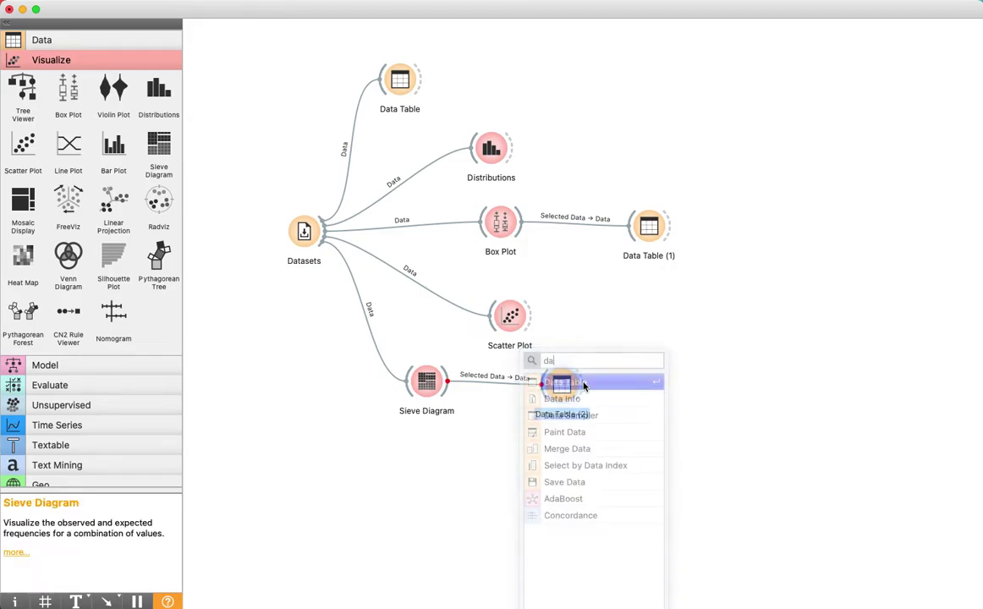
{"action": "double_click", "coordinate": [564, 385]}
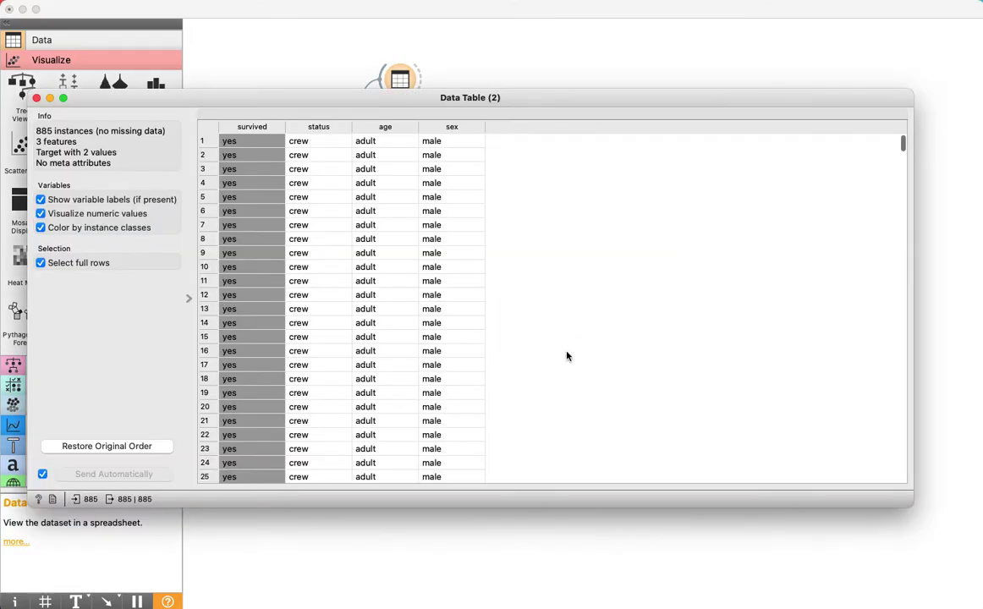
- Look through the selected adult crew rows, checking the survived values, and close the data table
{"action": "scroll", "coordinate": [277, 241], "scroll_direction": "down", "scroll_amount": 20}
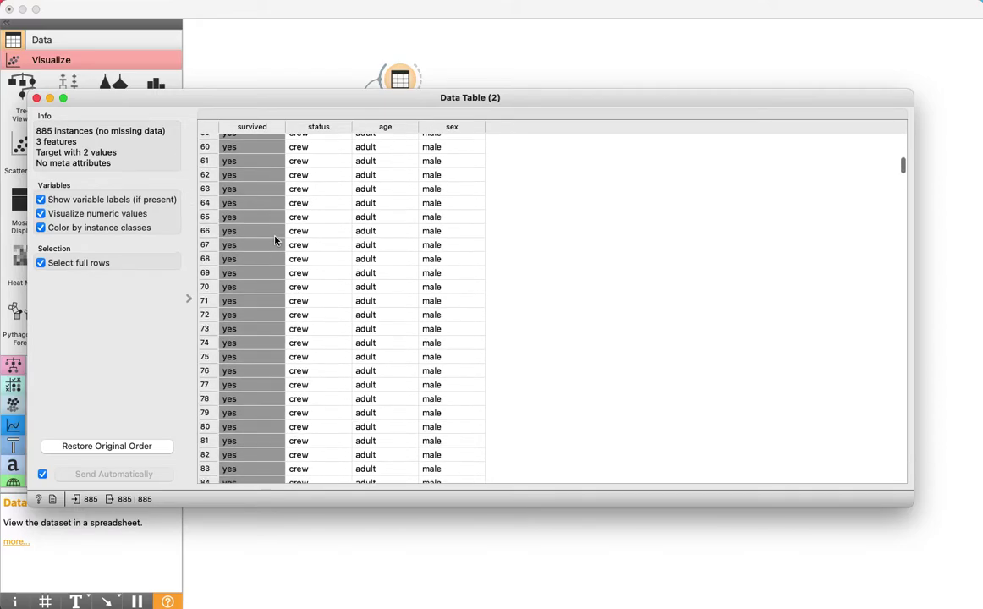
{"action": "scroll", "coordinate": [275, 241], "scroll_direction": "down", "scroll_amount": 20}
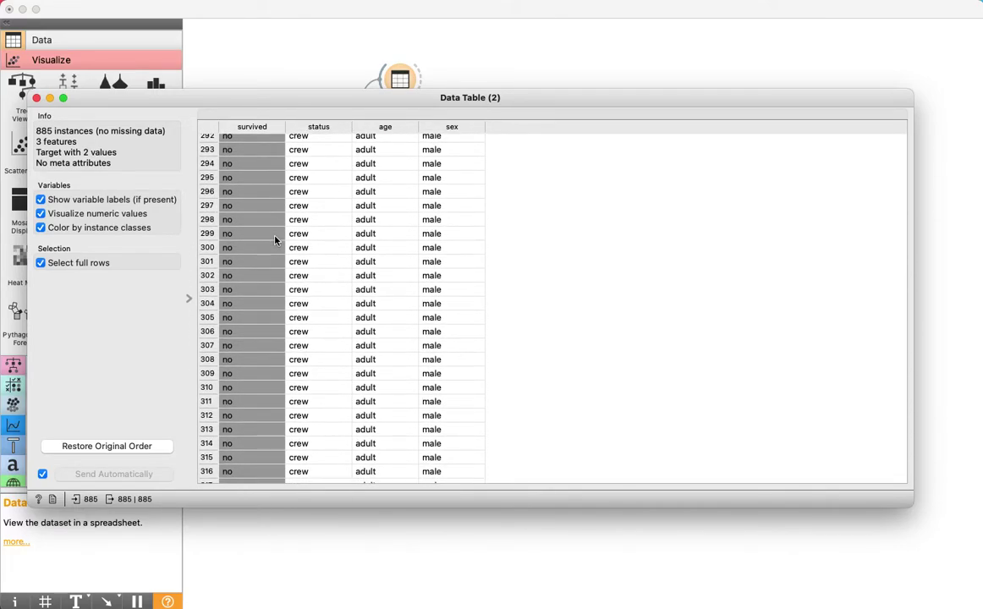
{"action": "scroll", "coordinate": [275, 240], "scroll_direction": "up", "scroll_amount": 20}
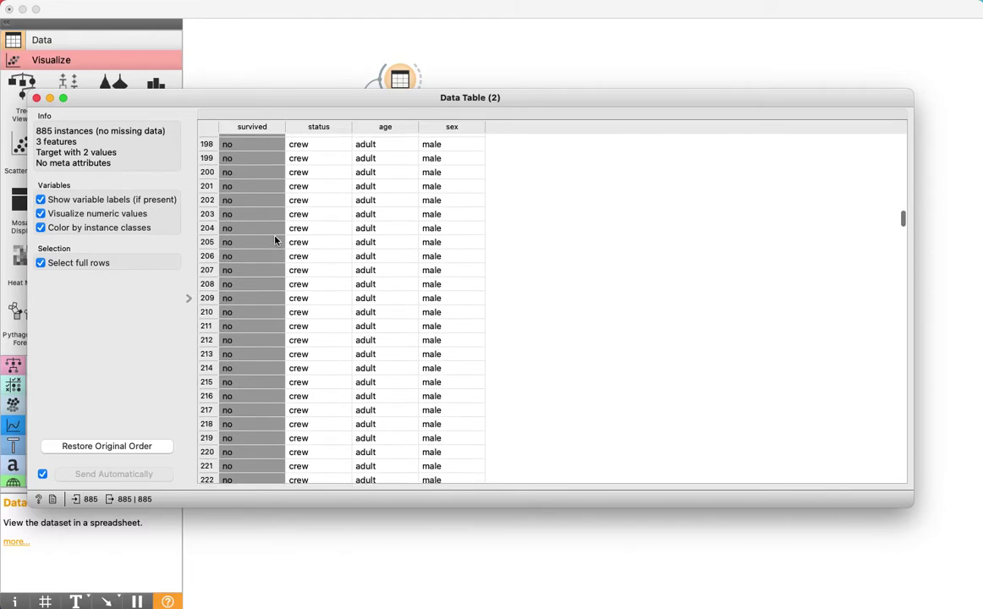
{"action": "scroll", "coordinate": [275, 240], "scroll_direction": "up", "scroll_amount": 20}
{"action": "scroll", "coordinate": [275, 240], "scroll_direction": "down", "scroll_amount": 20}
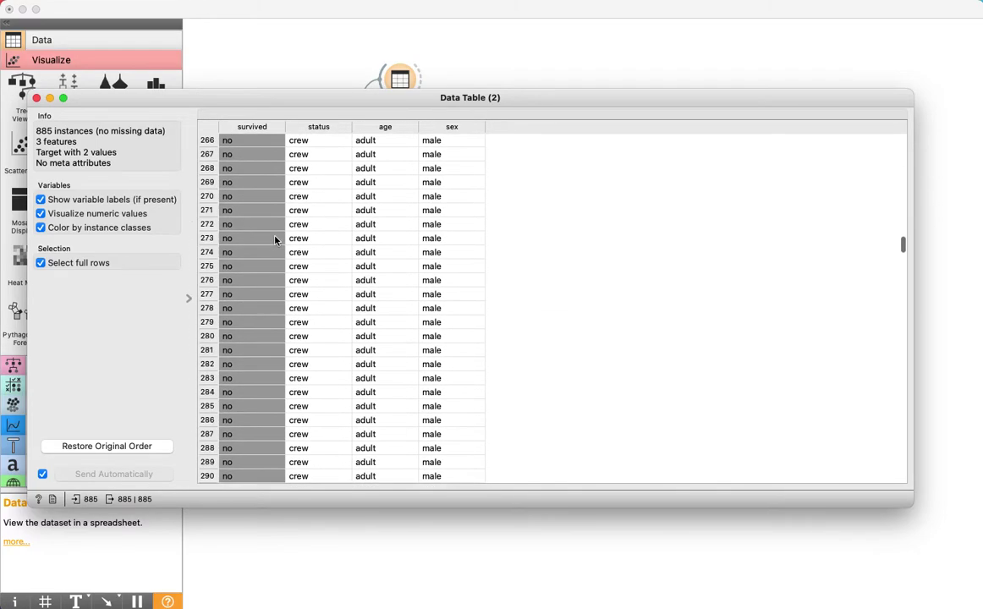
{"action": "scroll", "coordinate": [275, 241], "scroll_direction": "down", "scroll_amount": 15}
{"action": "scroll", "coordinate": [275, 240], "scroll_direction": "up", "scroll_amount": 20}
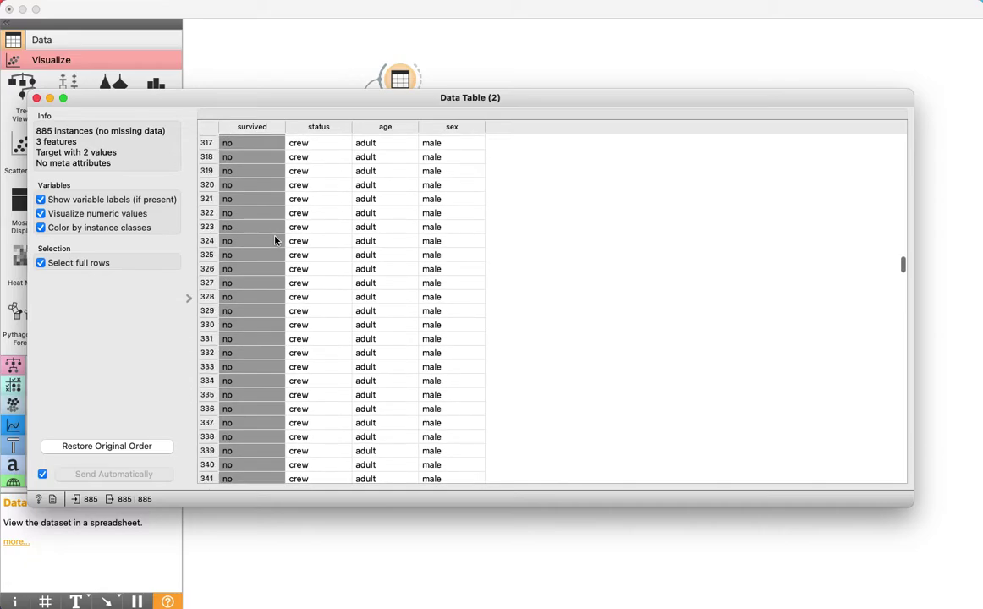
{"action": "left_click", "coordinate": [37, 97]}
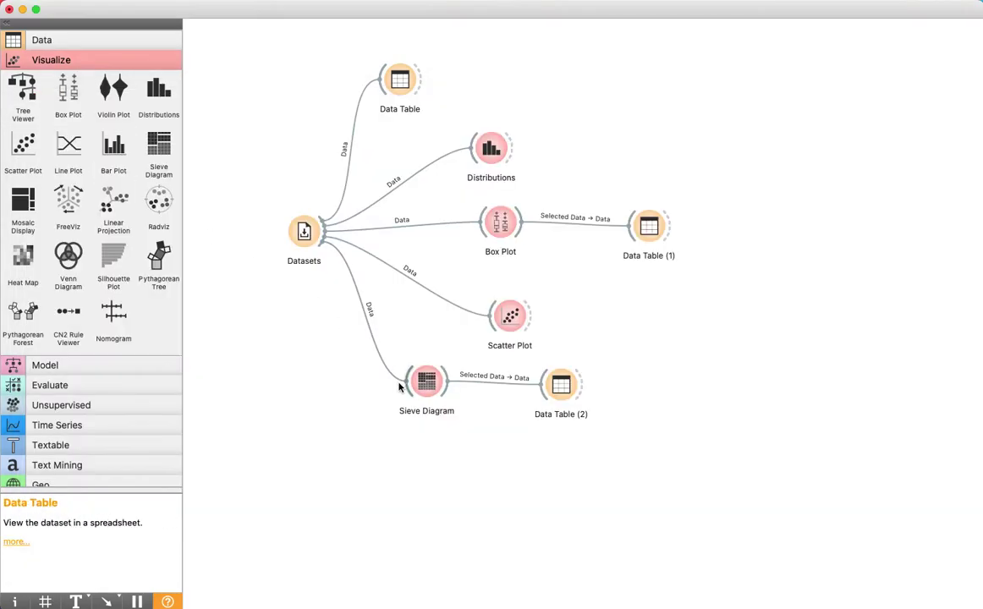
- Reopen the Sieve Diagram, set the second variable to sex and select the female crew cell
{"action": "double_click", "coordinate": [427, 379]}
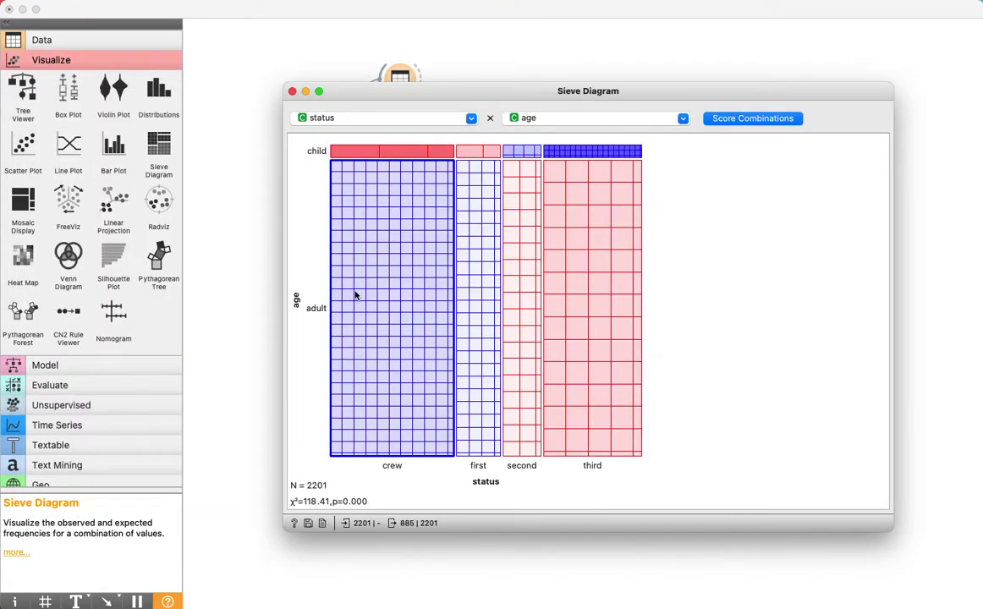
{"action": "mouse_move", "coordinate": [355, 294]}
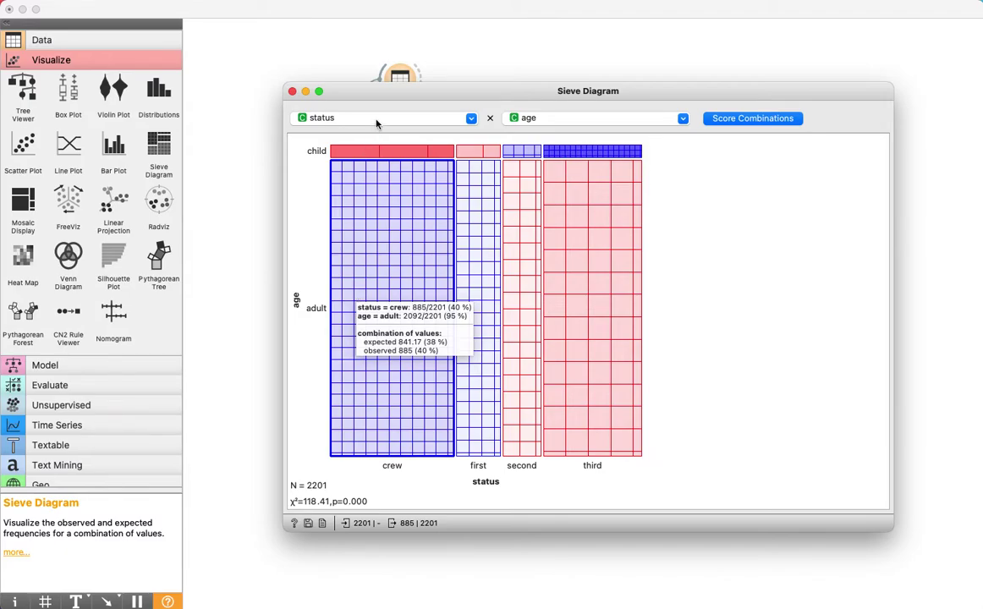
{"action": "left_click", "coordinate": [553, 119]}
{"action": "left_click", "coordinate": [556, 188]}
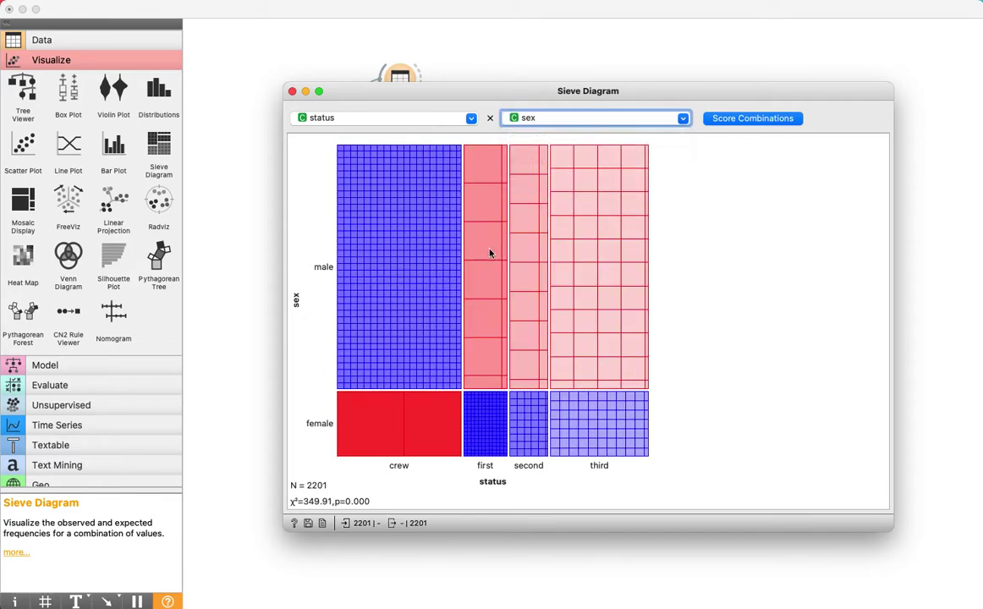
{"action": "left_click", "coordinate": [392, 415]}
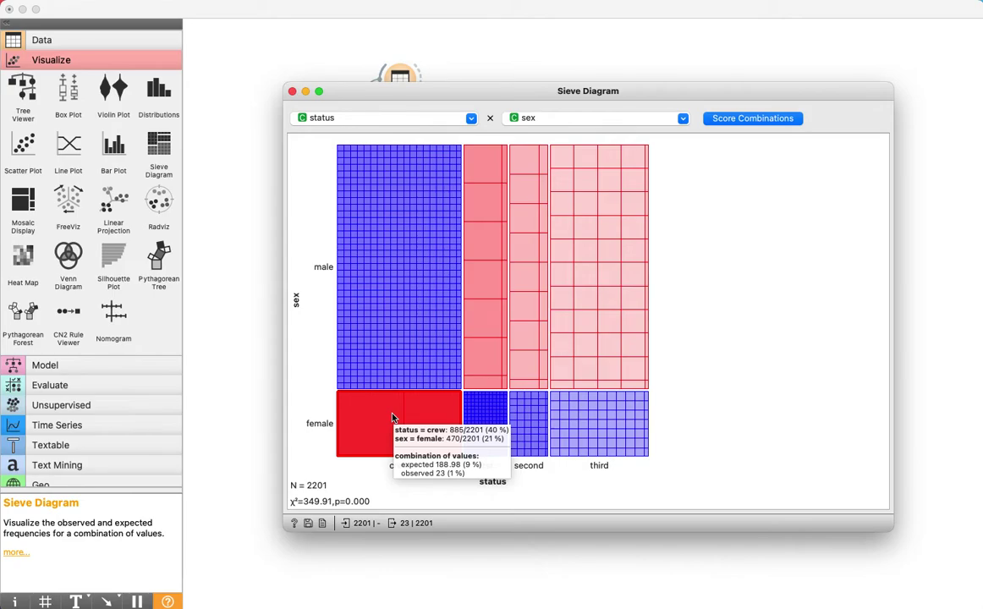
- Compare the status-by-sex cells of the Sieve Diagram by selecting male and female groups across crew and passenger classes
{"action": "left_click", "coordinate": [403, 316]}
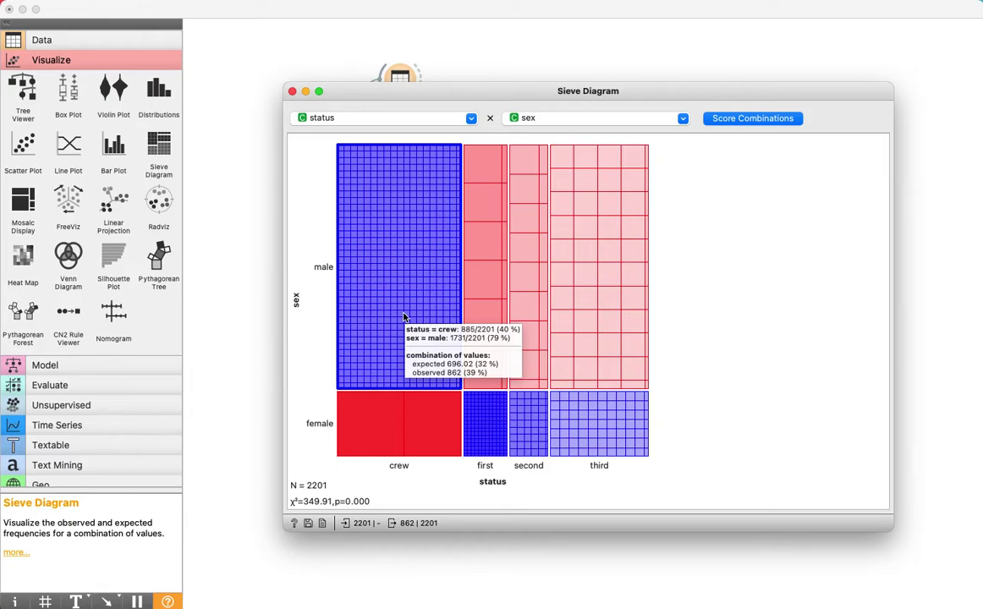
{"action": "left_click", "coordinate": [398, 434]}
{"action": "left_click", "coordinate": [391, 336]}
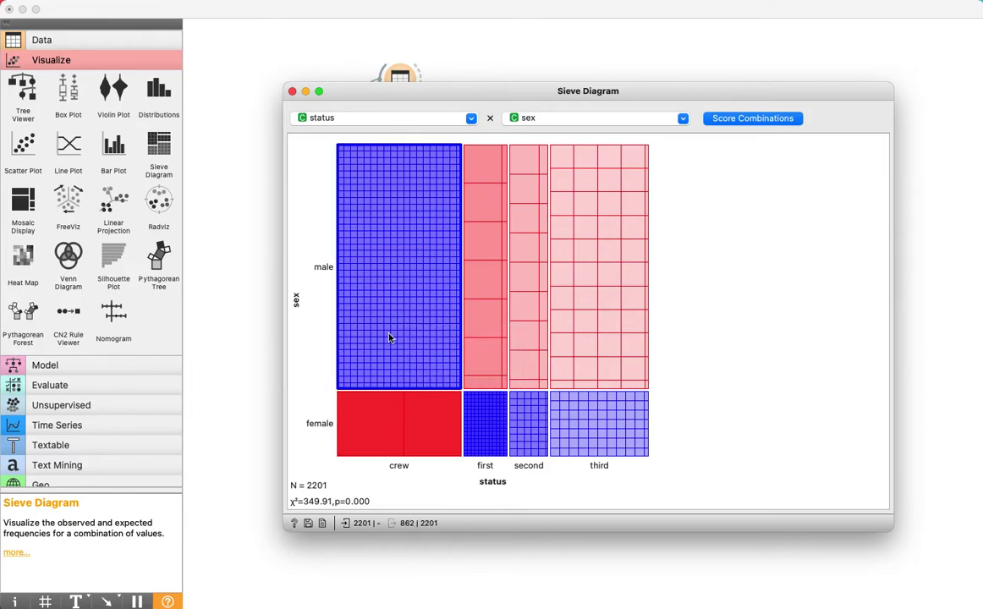
{"action": "left_click", "coordinate": [481, 287]}
{"action": "left_click", "coordinate": [621, 296]}
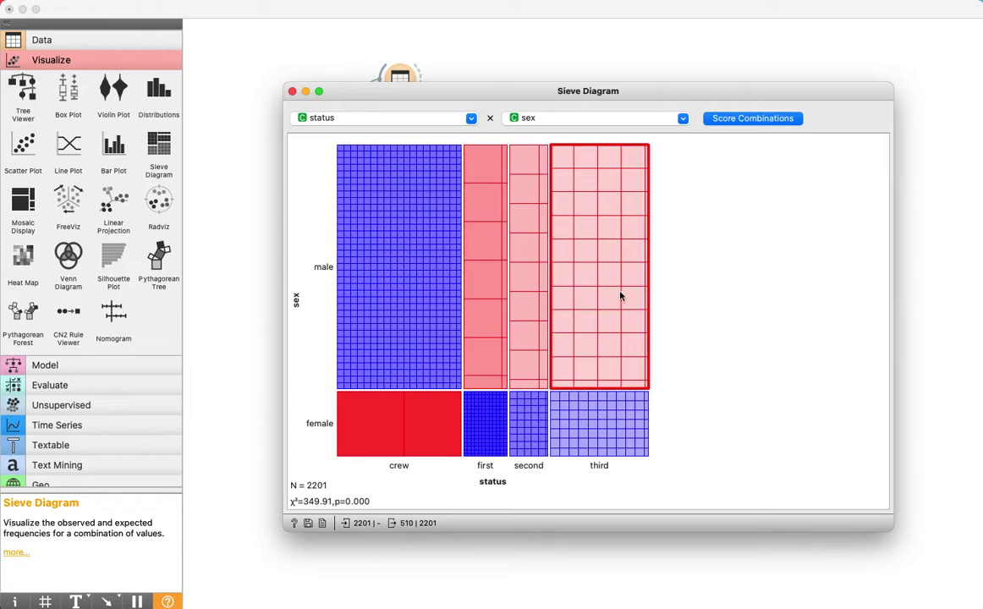
{"action": "left_click", "coordinate": [620, 432]}
{"action": "left_click", "coordinate": [535, 427]}
{"action": "left_click", "coordinate": [496, 413]}
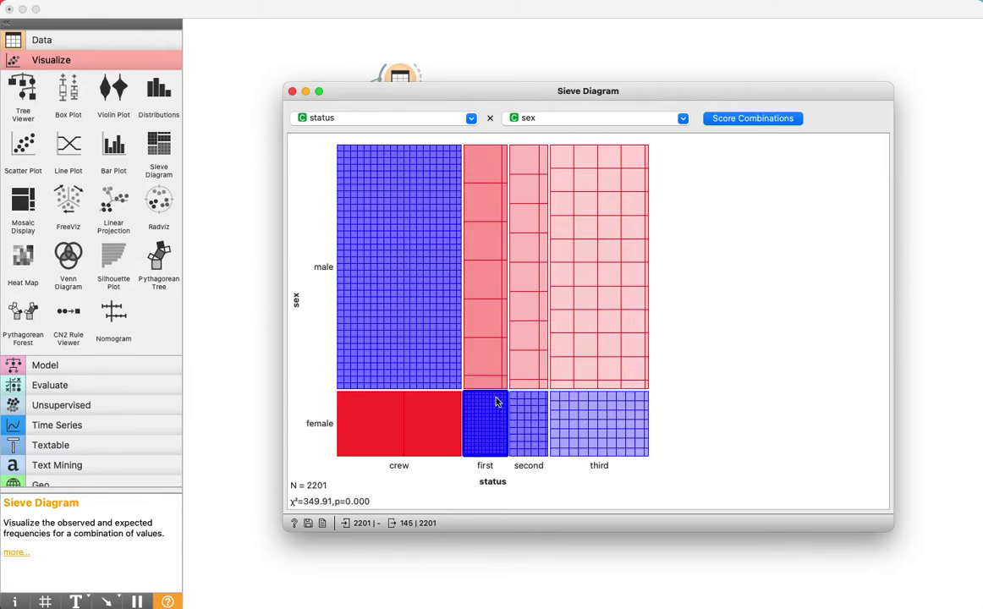
{"action": "left_click", "coordinate": [476, 372]}
- Select the male crew cell, close the Sieve Diagram window and open Data Table (2)
{"action": "left_click", "coordinate": [409, 336]}
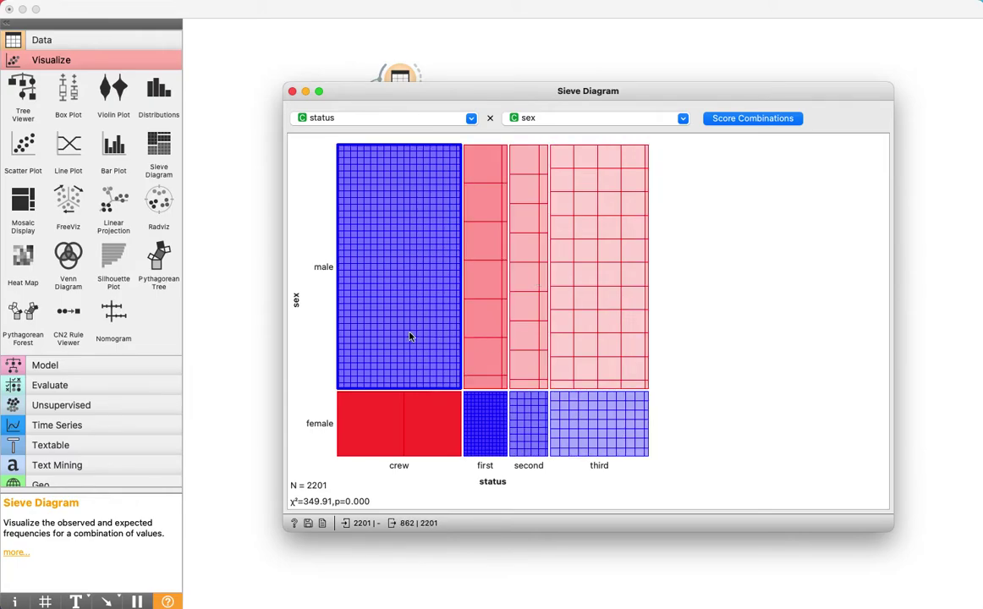
{"action": "left_click", "coordinate": [292, 90]}
{"action": "double_click", "coordinate": [562, 384]}
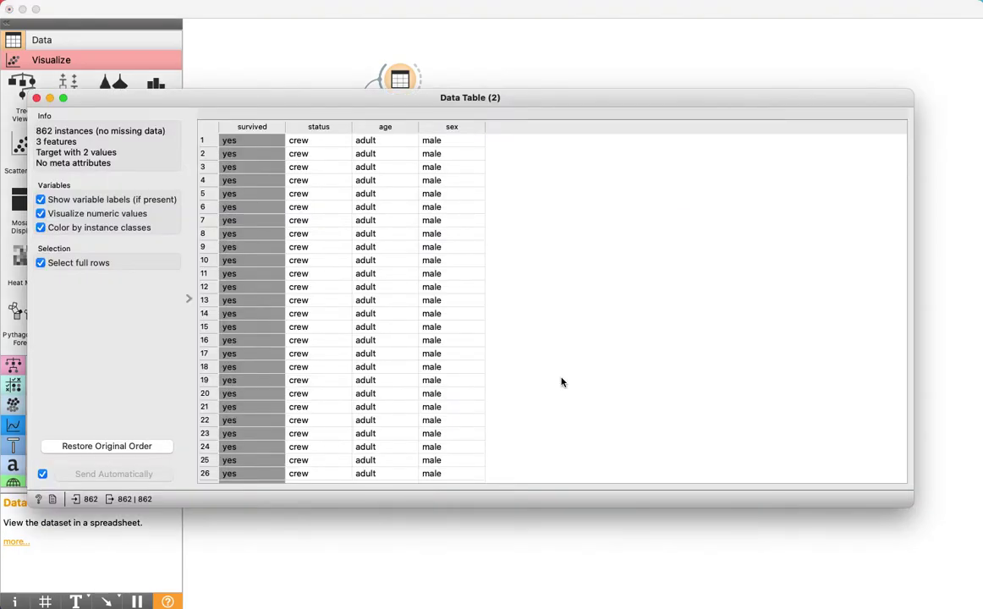
- Look through the selected male crew rows, checking the survived values, and close the data table
{"action": "scroll", "coordinate": [561, 382], "scroll_direction": "down", "scroll_amount": 20}
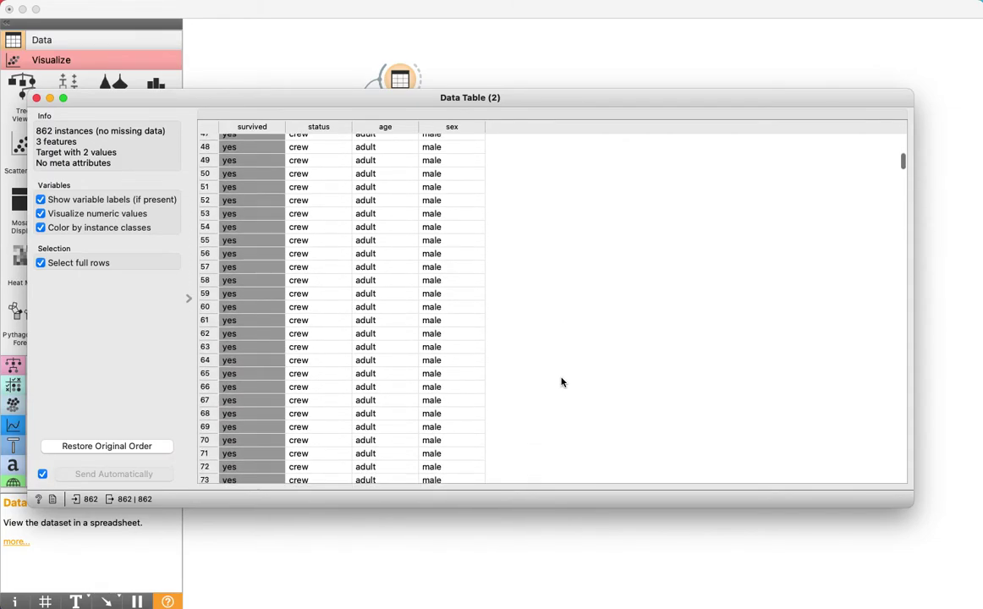
{"action": "scroll", "coordinate": [562, 382], "scroll_direction": "down", "scroll_amount": 20}
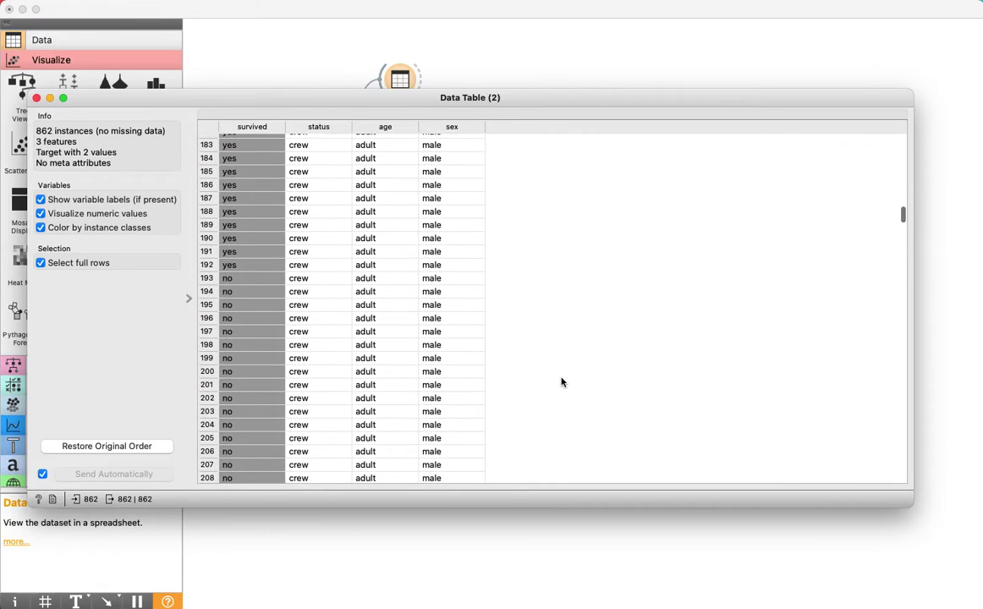
{"action": "scroll", "coordinate": [561, 382], "scroll_direction": "down", "scroll_amount": 20}
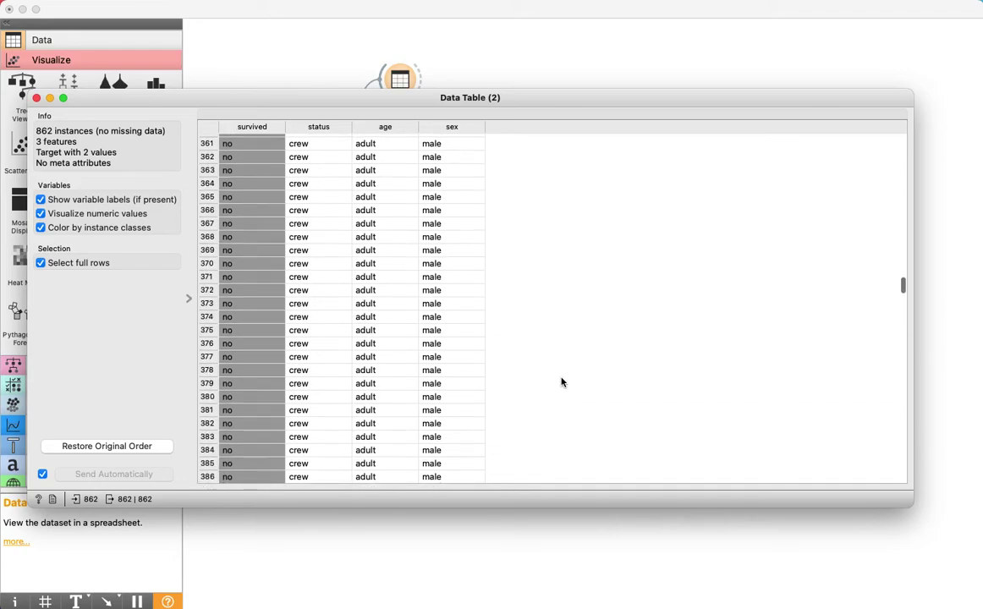
{"action": "scroll", "coordinate": [562, 382], "scroll_direction": "down", "scroll_amount": 20}
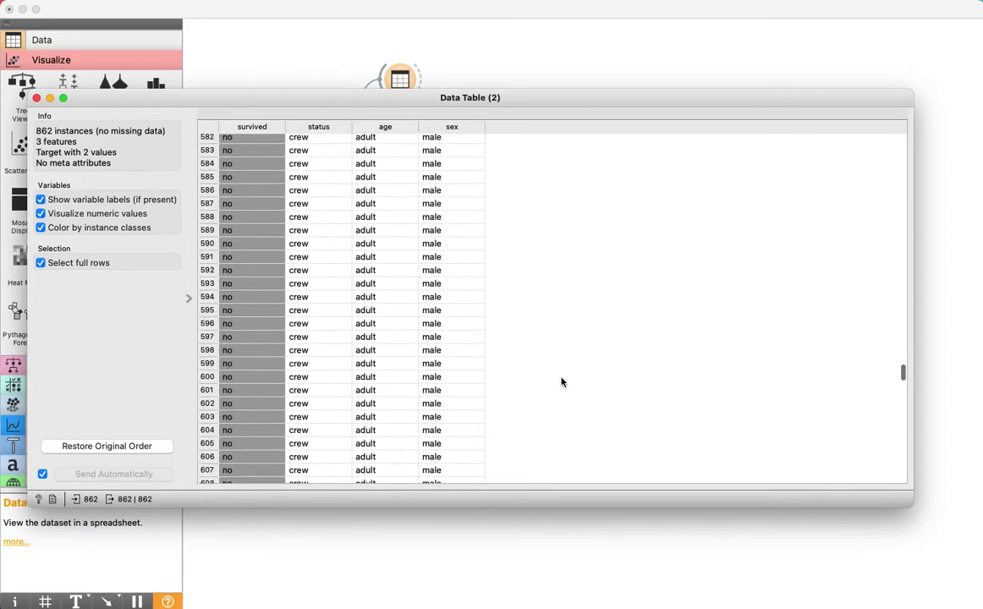
{"action": "scroll", "coordinate": [561, 382], "scroll_direction": "down", "scroll_amount": 20}
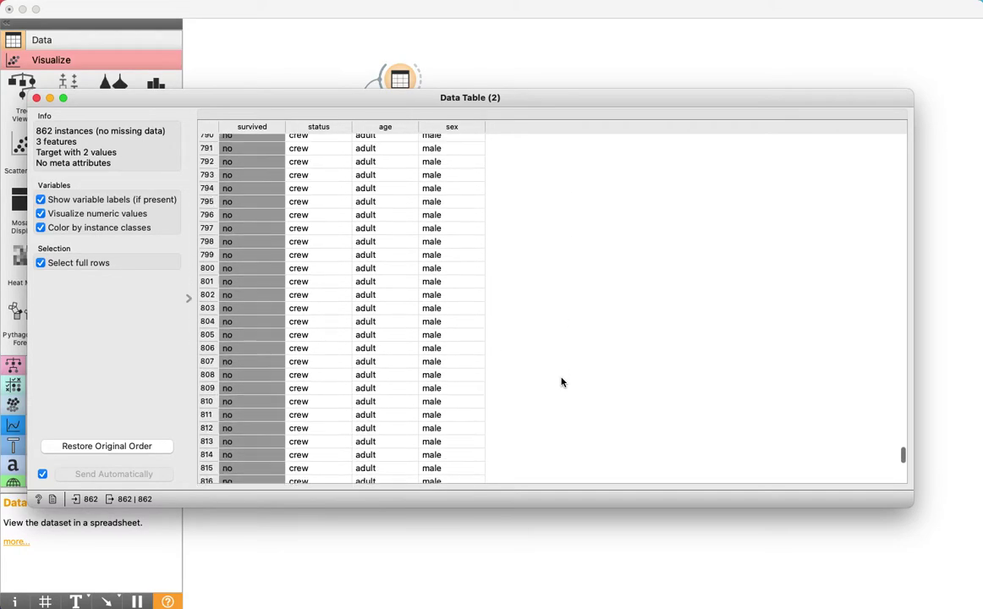
{"action": "scroll", "coordinate": [562, 382], "scroll_direction": "up", "scroll_amount": 20}
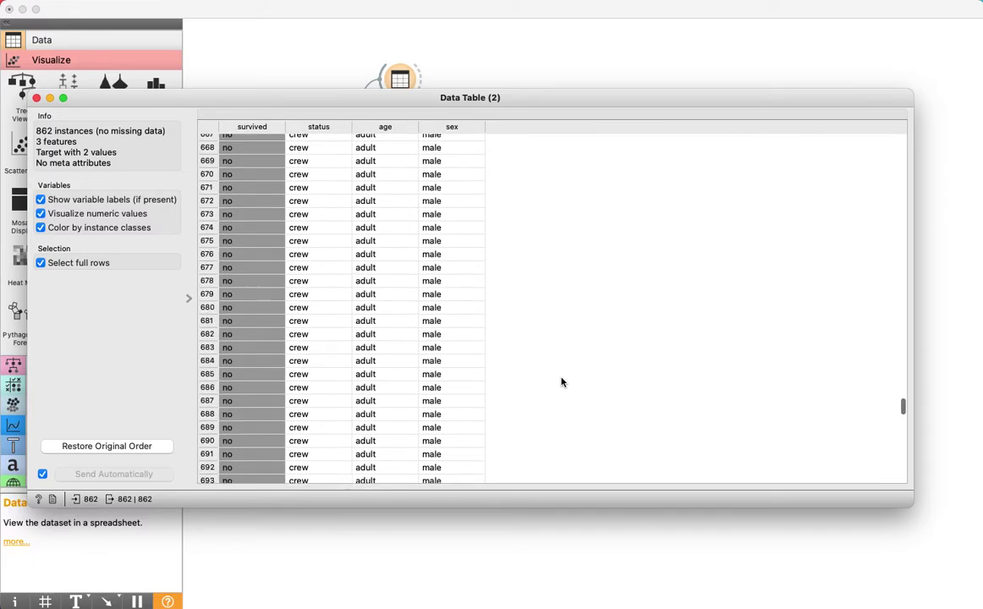
{"action": "scroll", "coordinate": [561, 382], "scroll_direction": "up", "scroll_amount": 3}
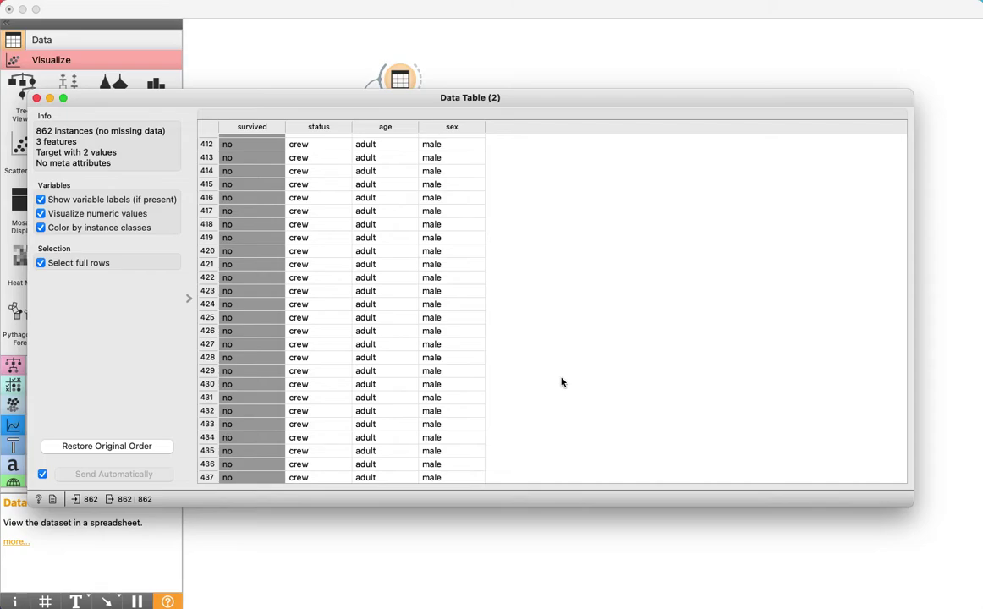
{"action": "scroll", "coordinate": [561, 382], "scroll_direction": "up", "scroll_amount": 20}
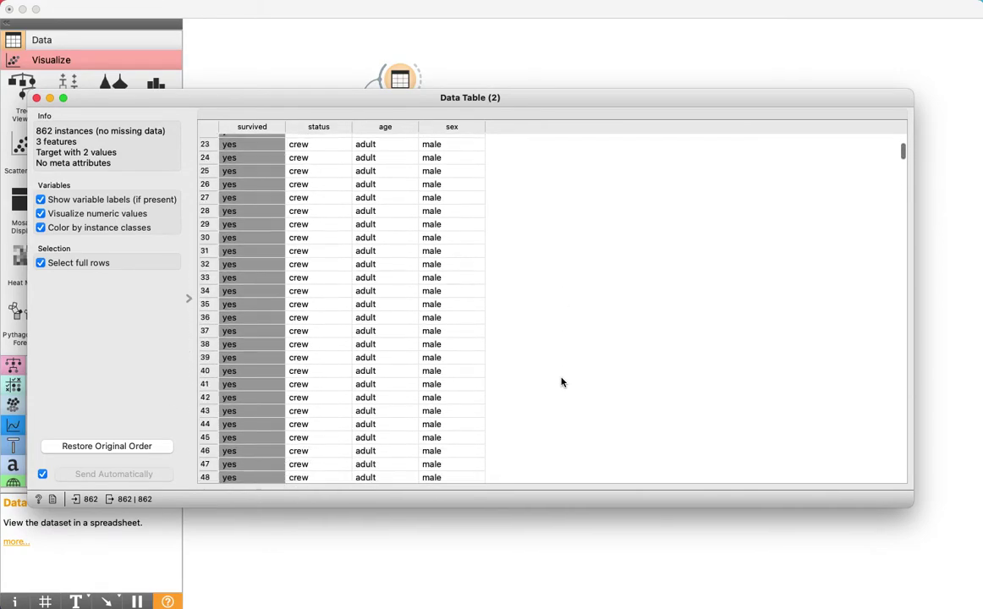
{"action": "scroll", "coordinate": [561, 382], "scroll_direction": "up", "scroll_amount": 5}
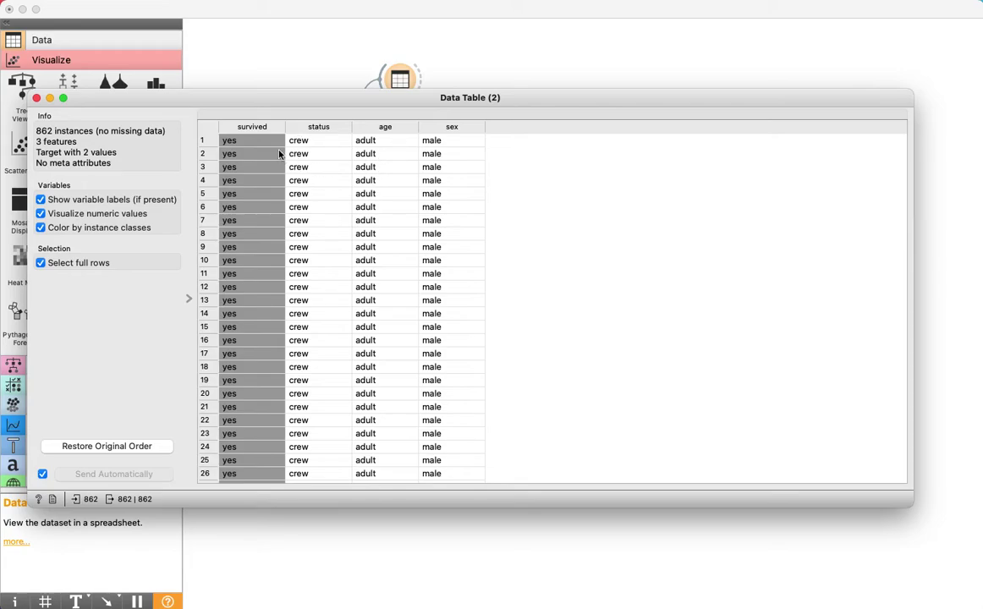
{"action": "scroll", "coordinate": [256, 197], "scroll_direction": "down", "scroll_amount": 20}
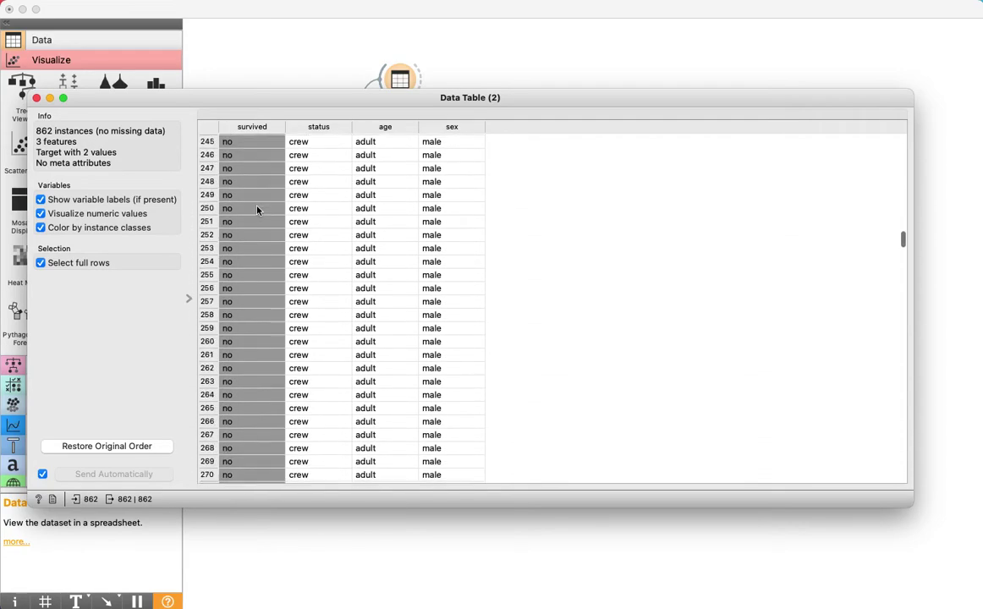
{"action": "scroll", "coordinate": [258, 210], "scroll_direction": "up", "scroll_amount": 20}
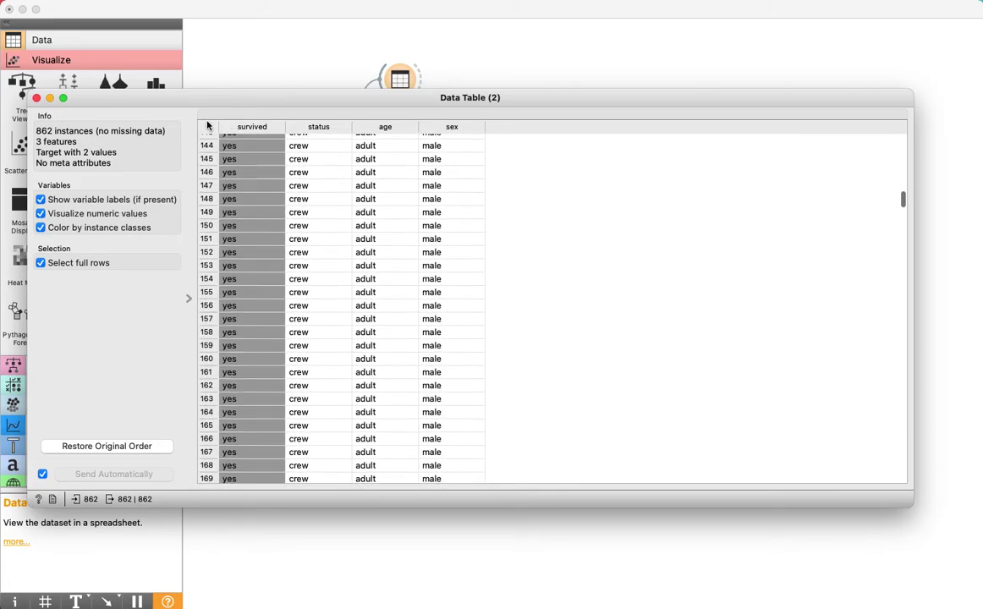
{"action": "left_click", "coordinate": [37, 98]}
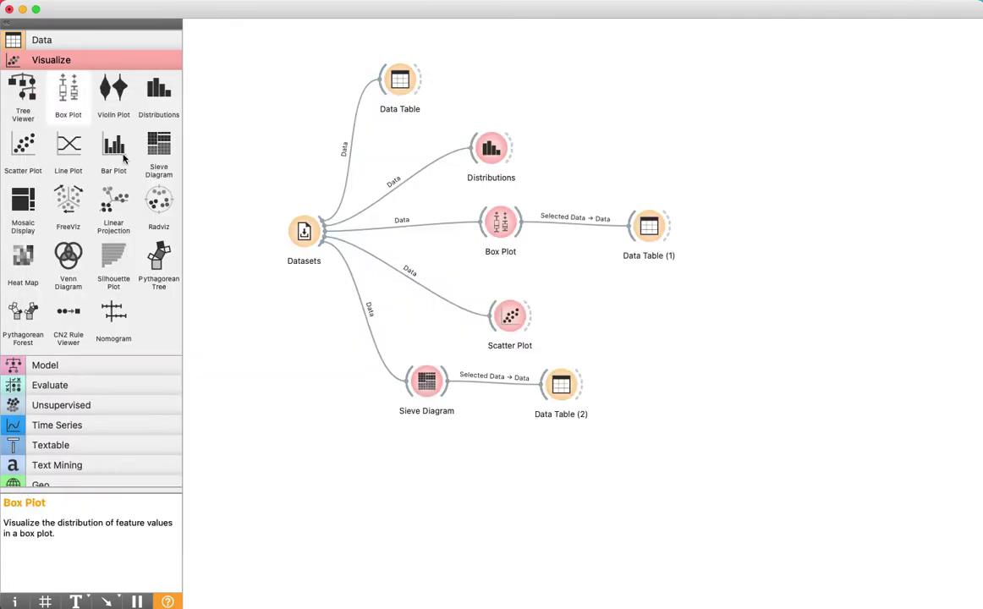
- Reopen the Sieve Diagram, set the second variable to age, select the third-class child cell and close the window
{"action": "double_click", "coordinate": [426, 381]}
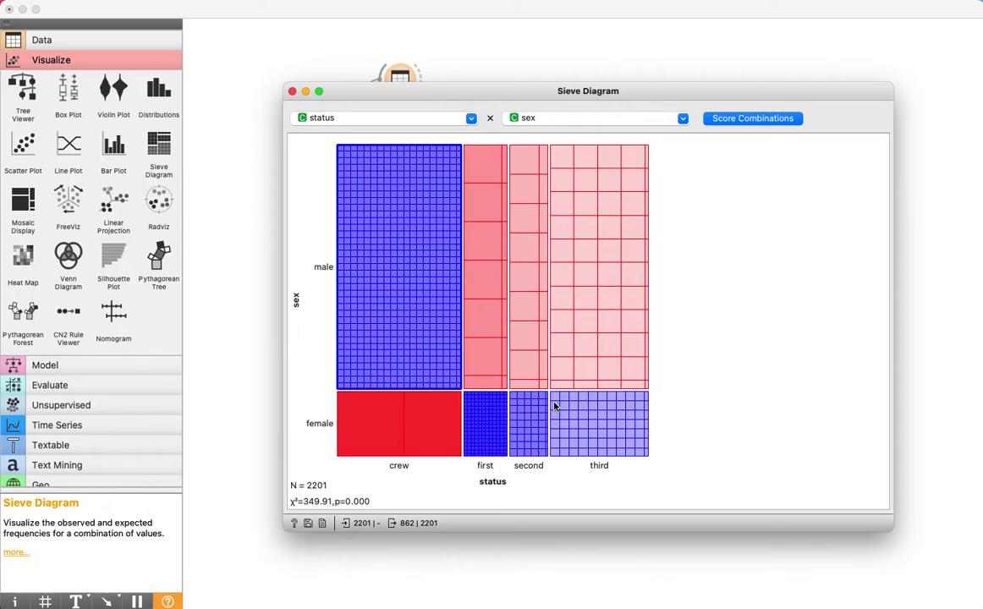
{"action": "left_click", "coordinate": [555, 121]}
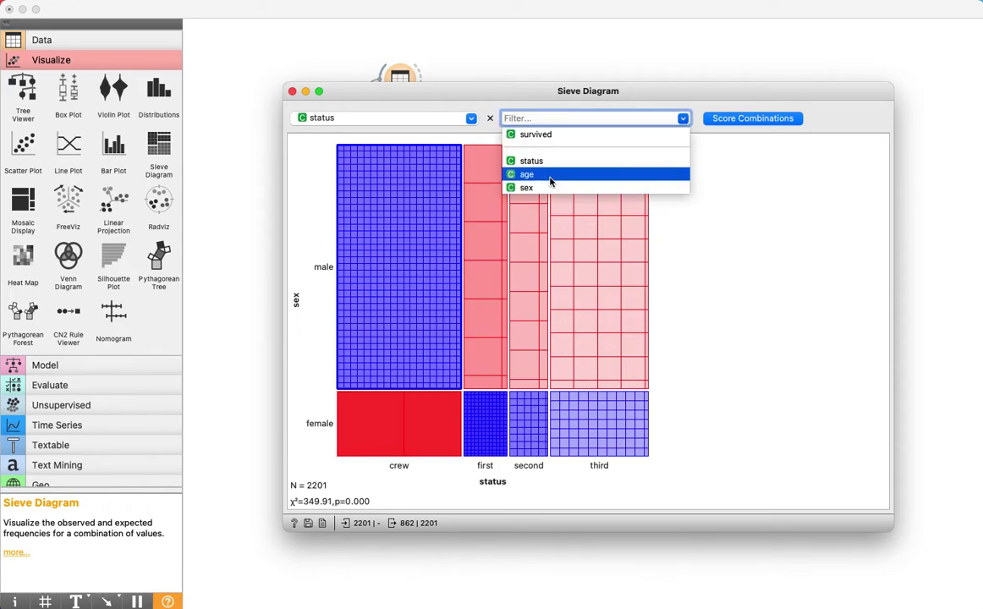
{"action": "left_click", "coordinate": [550, 181]}
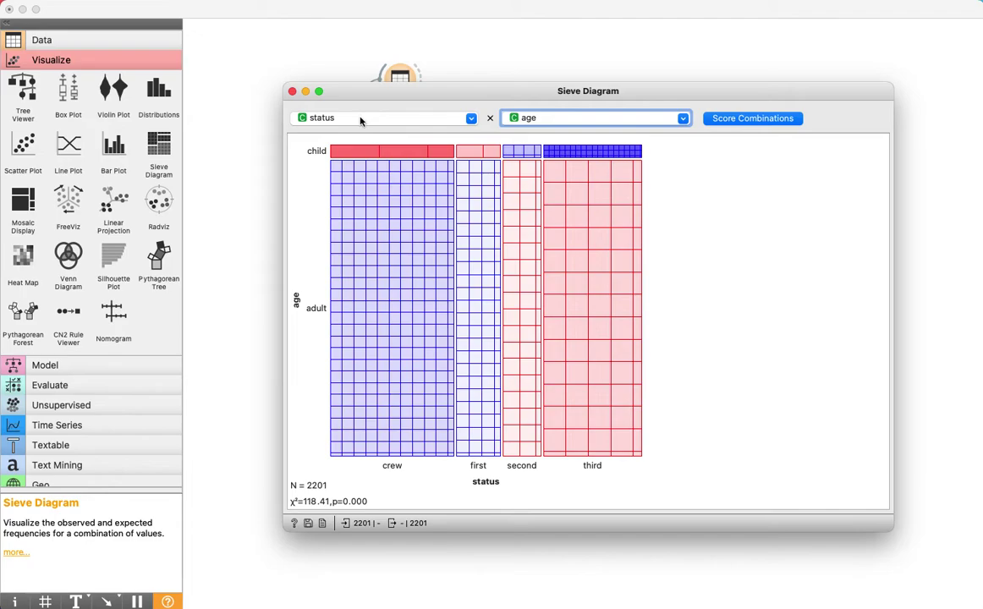
{"action": "left_click", "coordinate": [549, 151]}
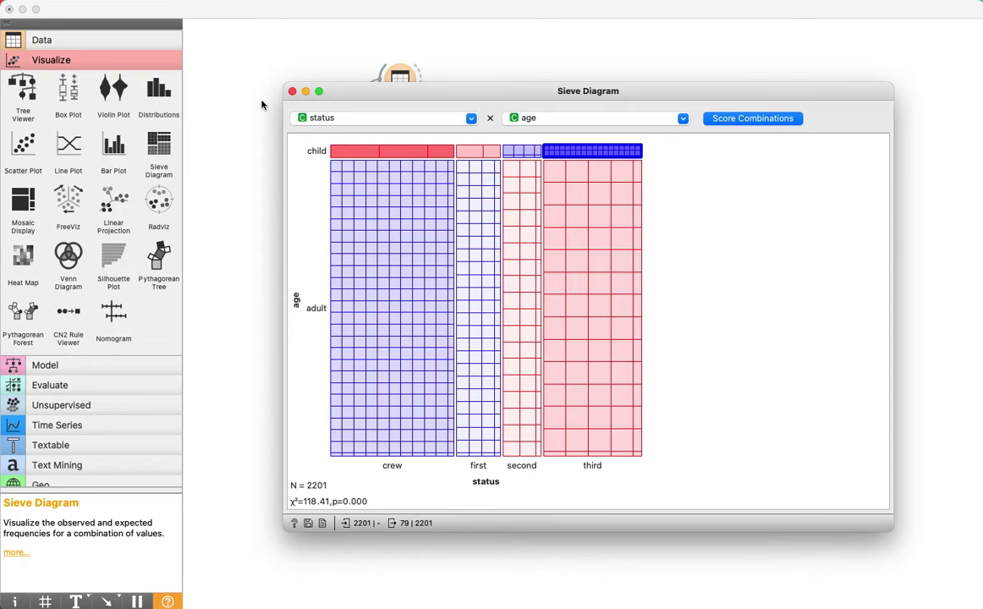
{"action": "left_click", "coordinate": [292, 90]}
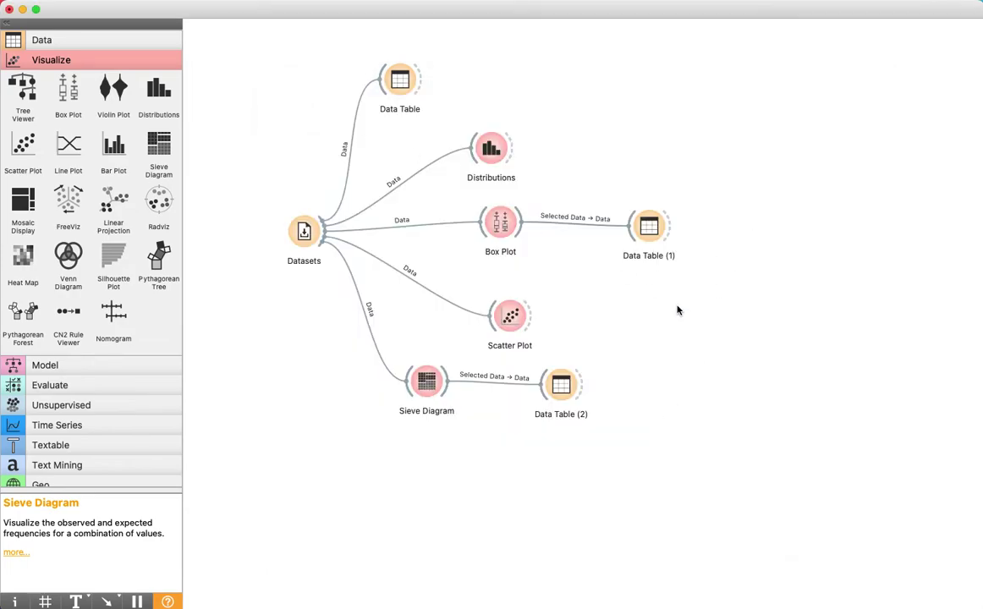
- Open Data Table (2), examine the survived and sex values of the third-class children, and close the table
{"action": "double_click", "coordinate": [558, 385]}
{"action": "scroll", "coordinate": [248, 278], "scroll_direction": "down", "scroll_amount": 10}
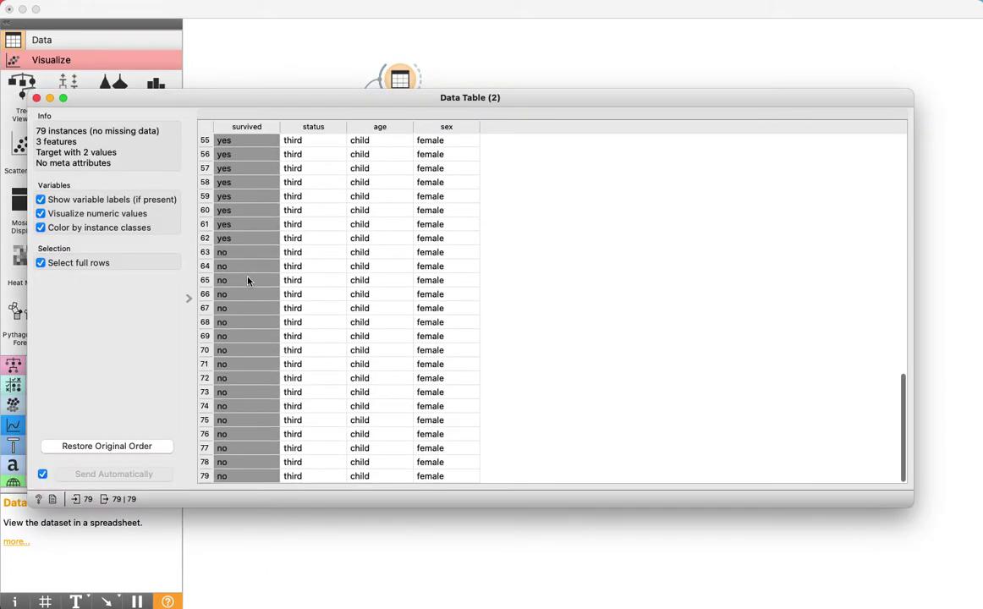
{"action": "scroll", "coordinate": [291, 277], "scroll_direction": "up", "scroll_amount": 10}
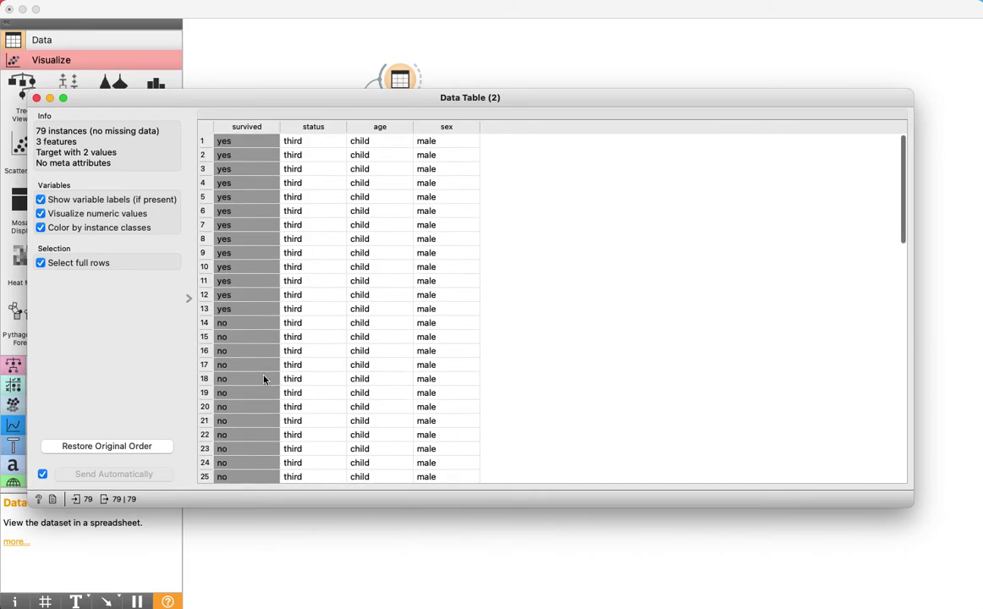
{"action": "scroll", "coordinate": [297, 354], "scroll_direction": "down", "scroll_amount": 5}
{"action": "scroll", "coordinate": [298, 355], "scroll_direction": "down", "scroll_amount": 5}
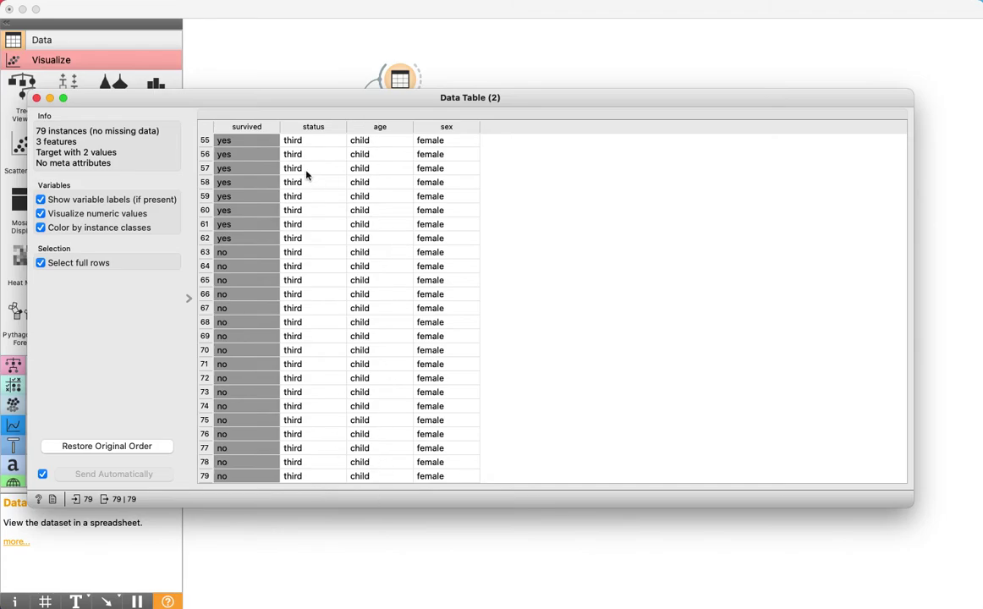
{"action": "scroll", "coordinate": [463, 292], "scroll_direction": "up", "scroll_amount": 10}
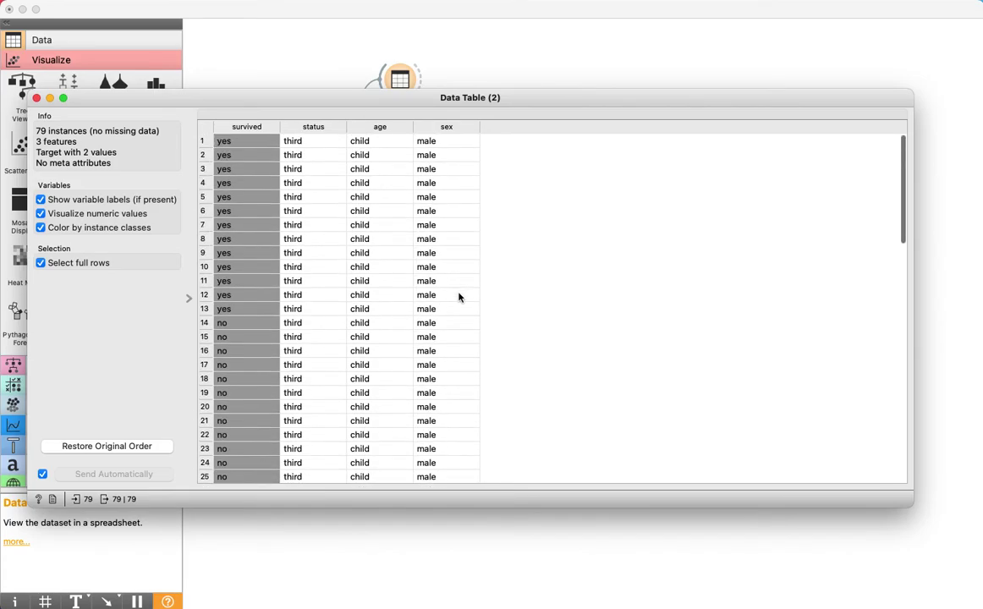
{"action": "scroll", "coordinate": [456, 393], "scroll_direction": "down", "scroll_amount": 10}
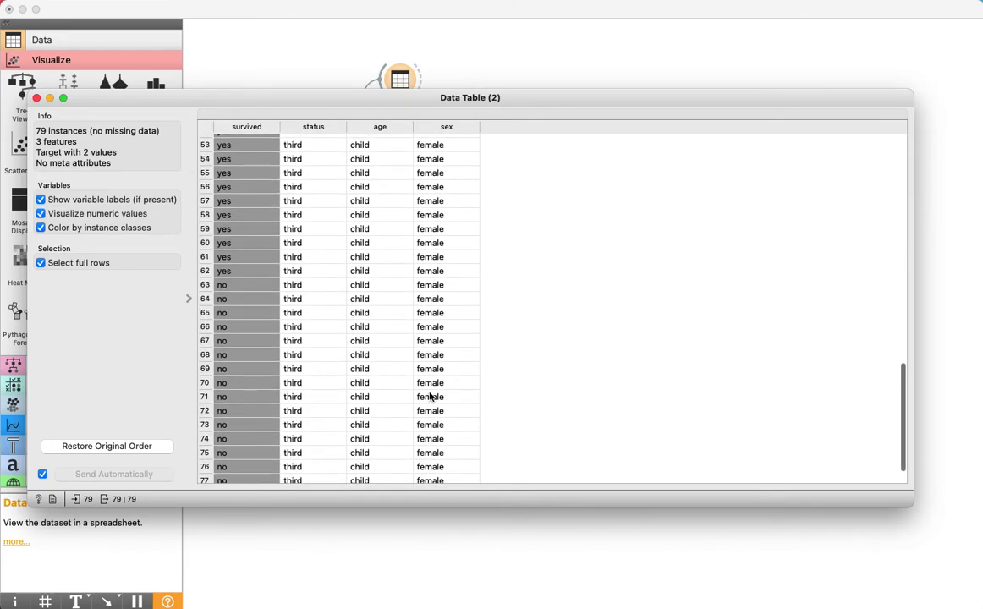
{"action": "left_click", "coordinate": [36, 98]}
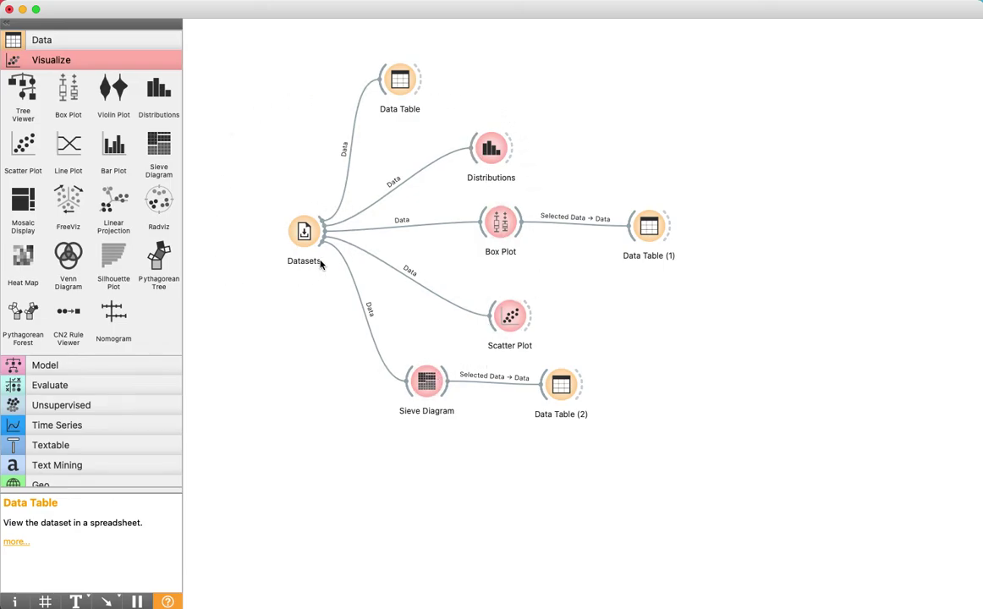
- Shift the Data Table (2) and Sieve Diagram widgets slightly to the right on the canvas
{"action": "left_click_drag", "start_coordinate": [560, 385], "coordinate": [605, 376]}
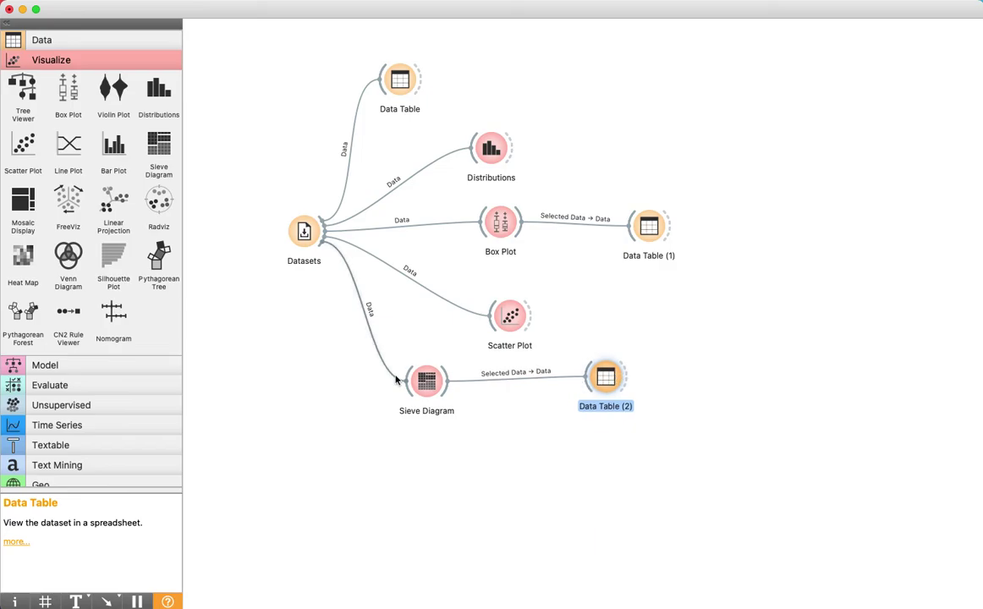
{"action": "left_click_drag", "start_coordinate": [423, 380], "coordinate": [448, 380]}
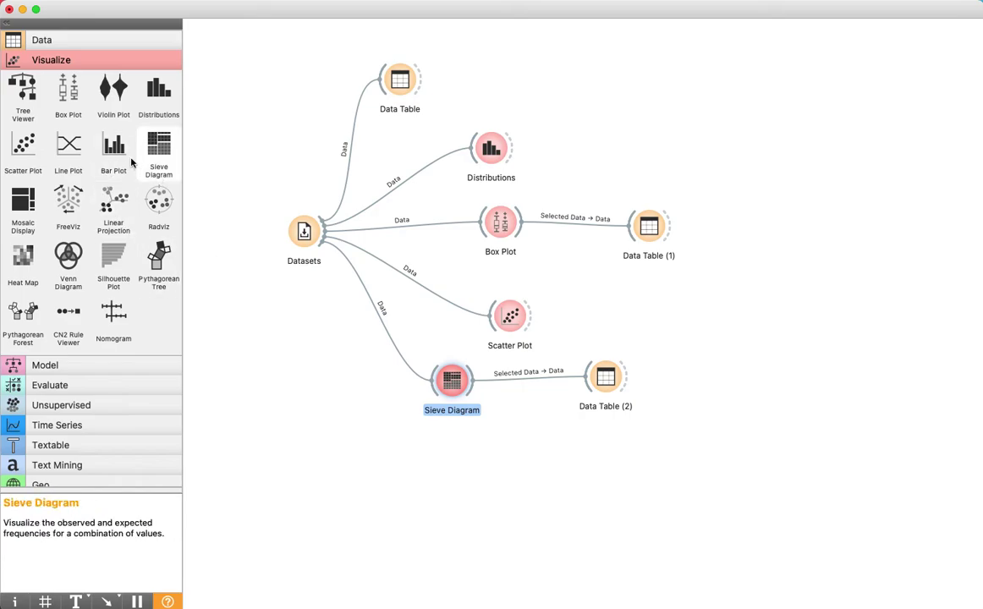
- Try a Bar Plot connected to the Datasets widget below the Sieve Diagram, and remove it from the workflow
{"action": "left_click_drag", "start_coordinate": [119, 147], "coordinate": [443, 472]}
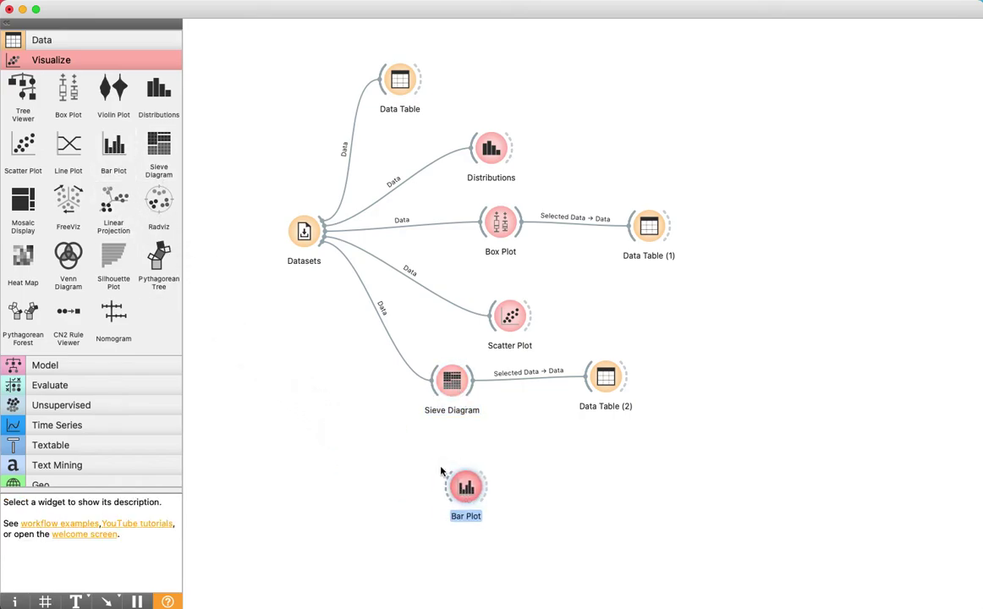
{"action": "left_click_drag", "start_coordinate": [321, 249], "coordinate": [446, 495]}
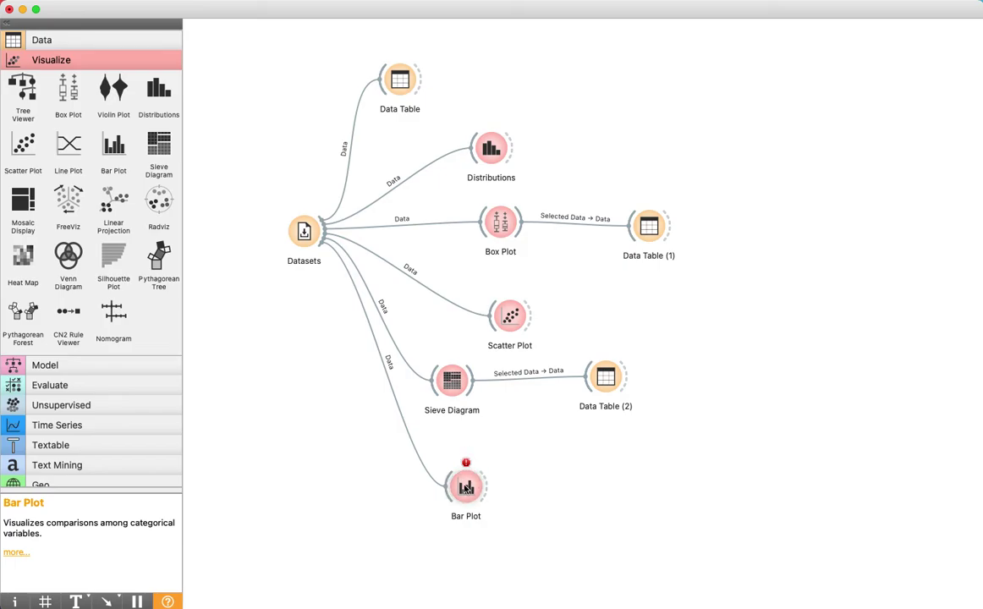
{"action": "mouse_move", "coordinate": [465, 489]}
{"action": "left_click", "coordinate": [465, 490]}
{"action": "key", "text": "Delete"}
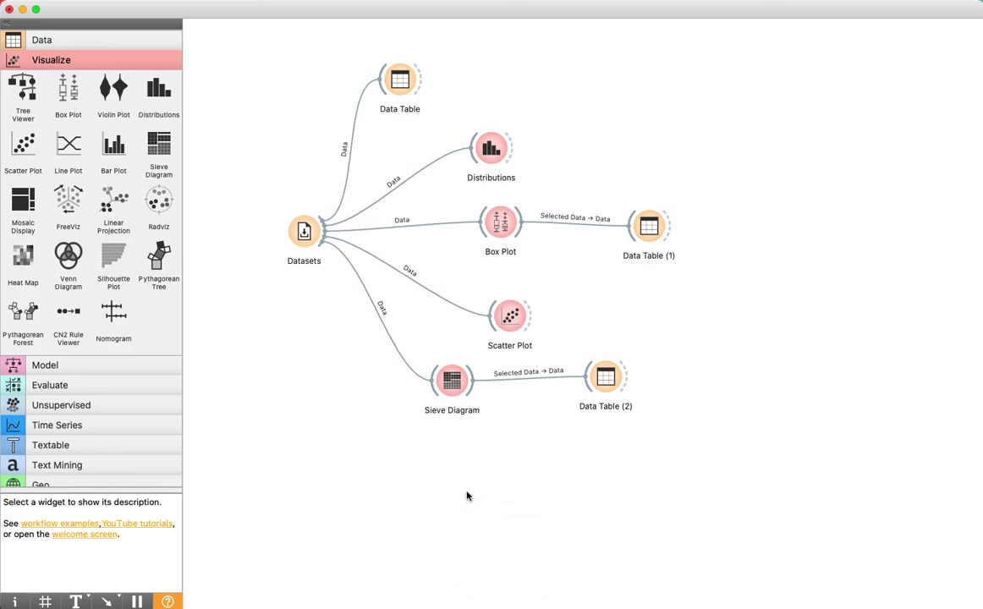
- Try a Line Plot fed by the Datasets widget below the Sieve Diagram, and delete it from the canvas
{"action": "left_click_drag", "start_coordinate": [68, 150], "coordinate": [476, 471]}
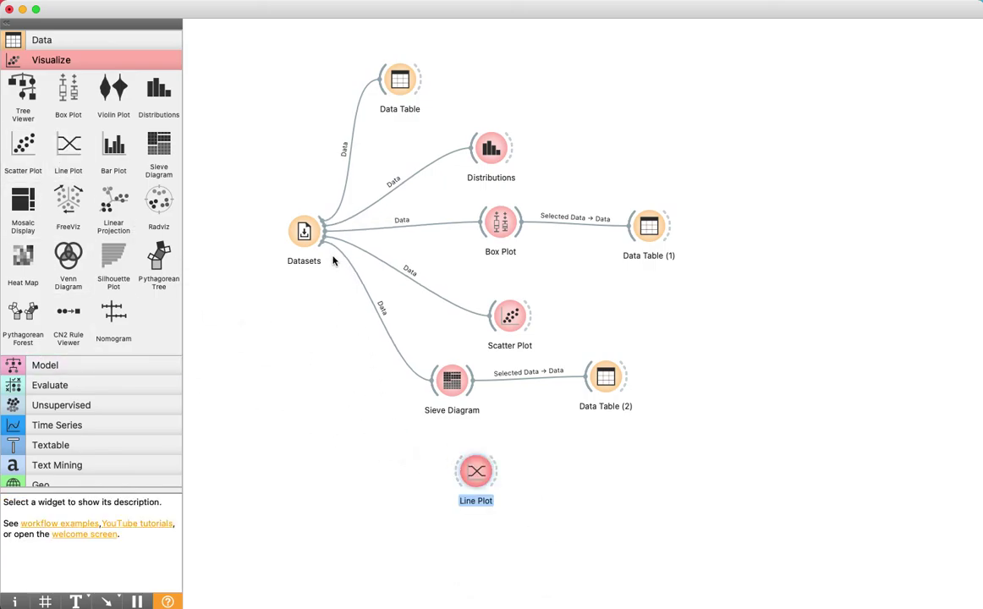
{"action": "left_click_drag", "start_coordinate": [318, 248], "coordinate": [470, 474]}
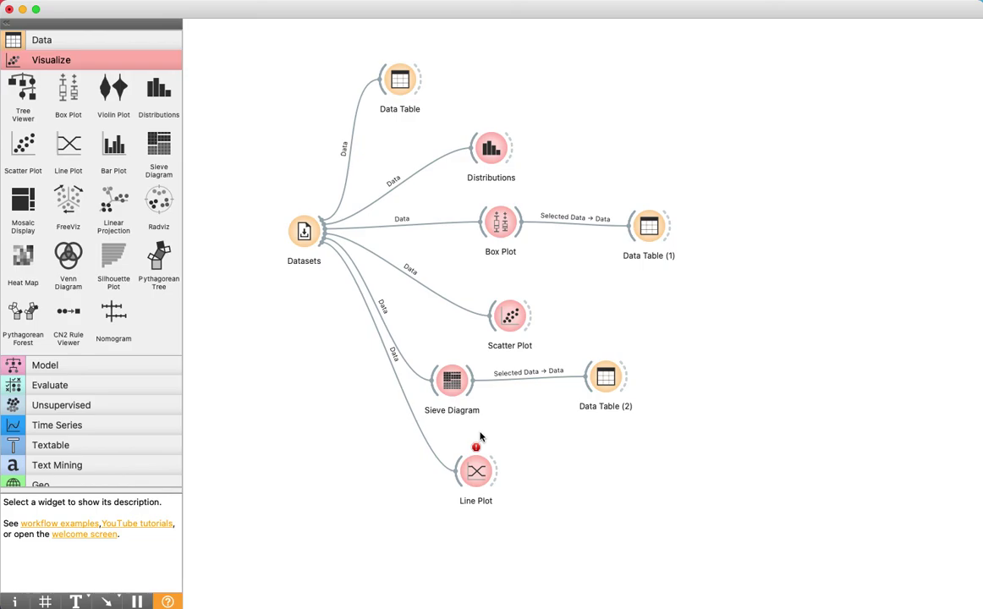
{"action": "left_click_drag", "start_coordinate": [458, 439], "coordinate": [546, 519]}
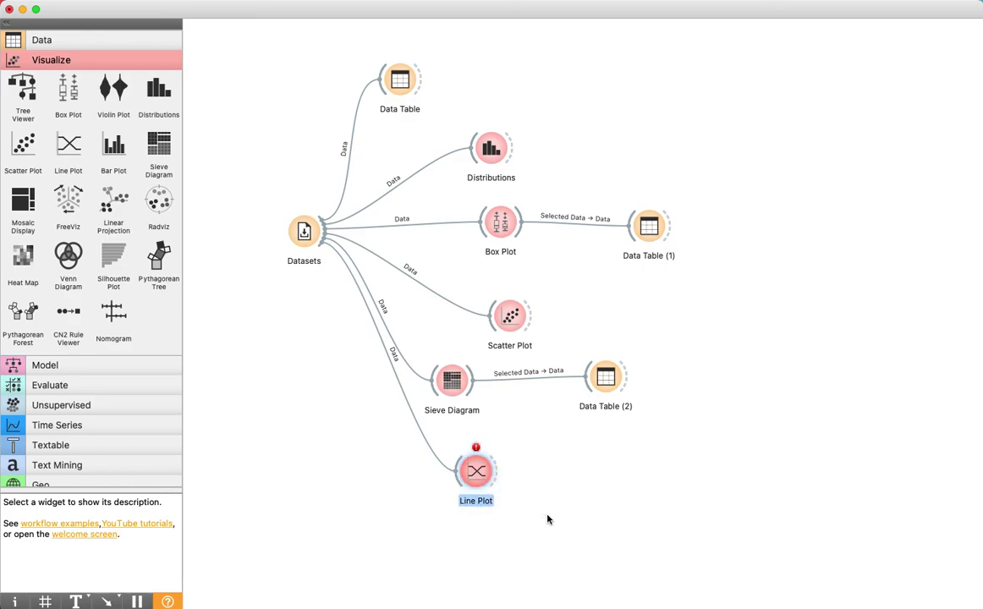
{"action": "key", "text": "Delete"}
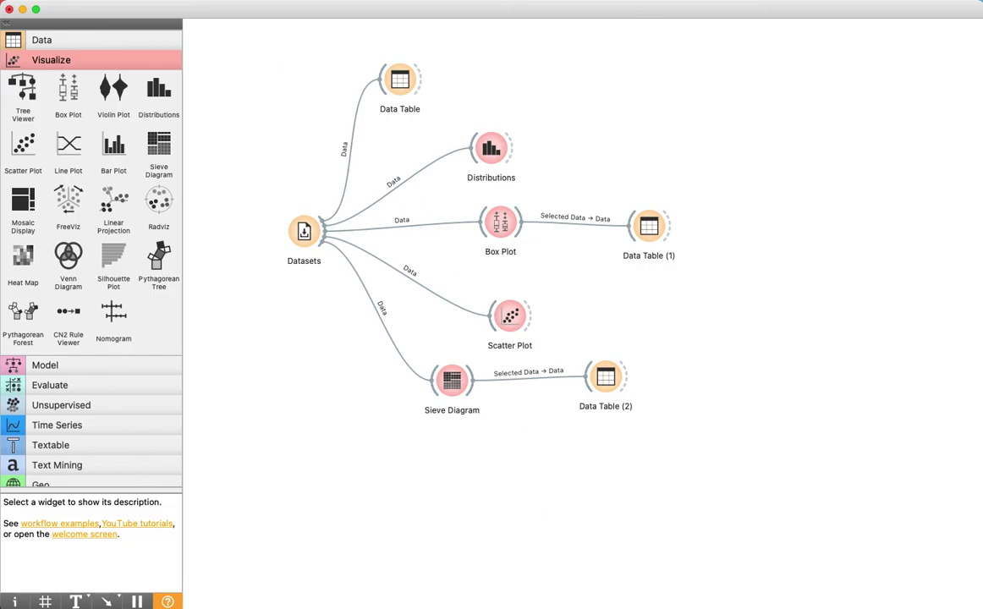